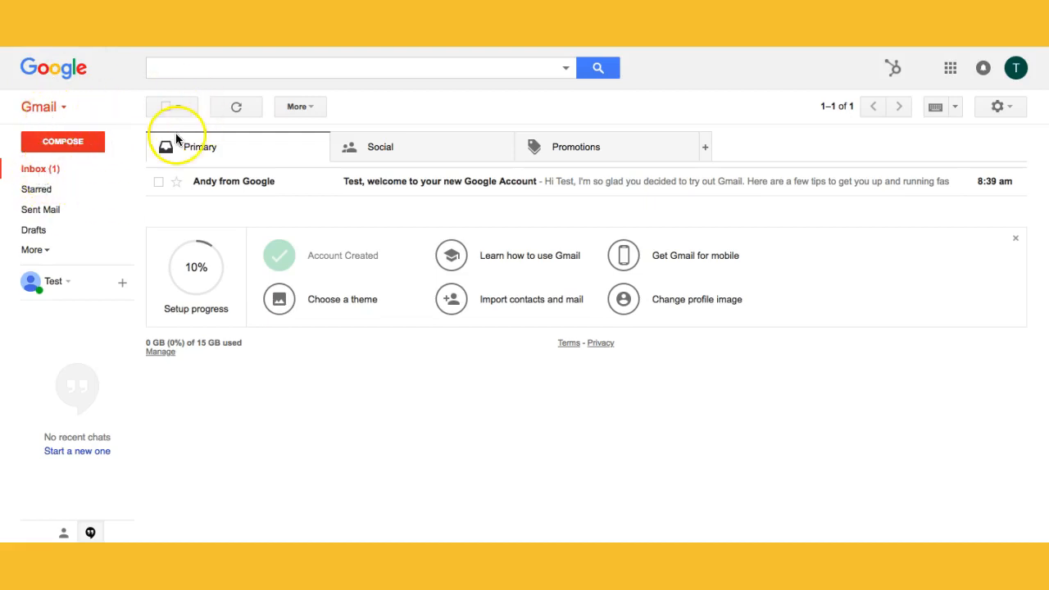
# Step: Look through the available Google apps from the Gmail inbox and open Google Drive
pyautogui.click(948, 70)
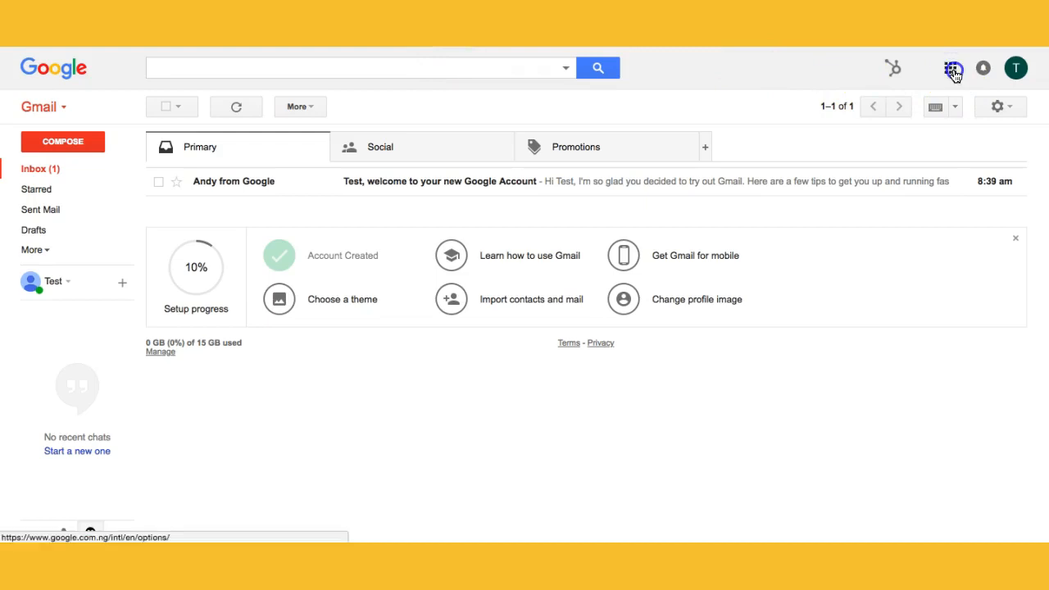
pyautogui.click(952, 70)
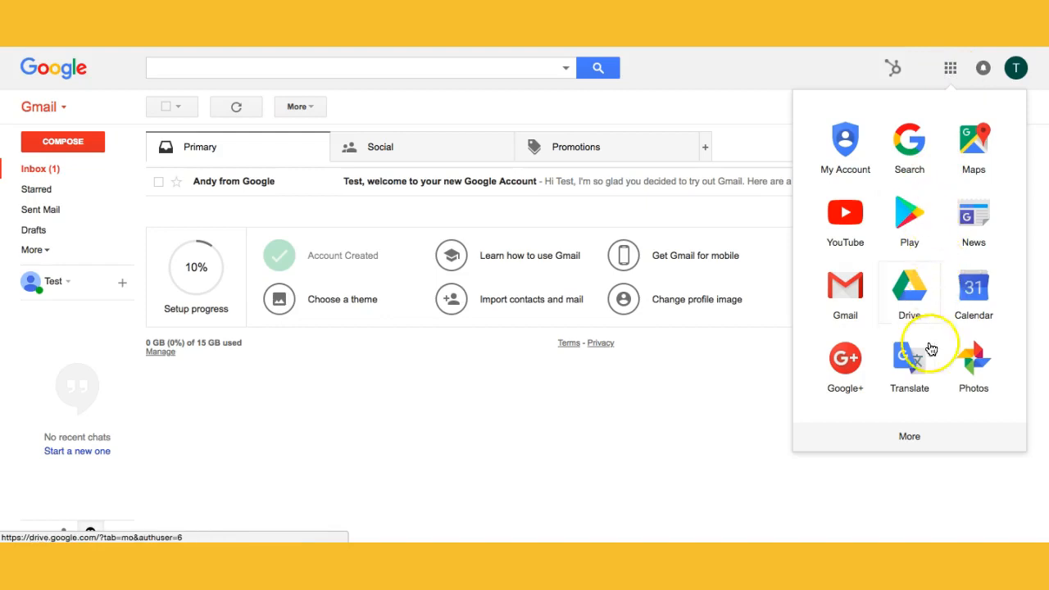
pyautogui.click(908, 439)
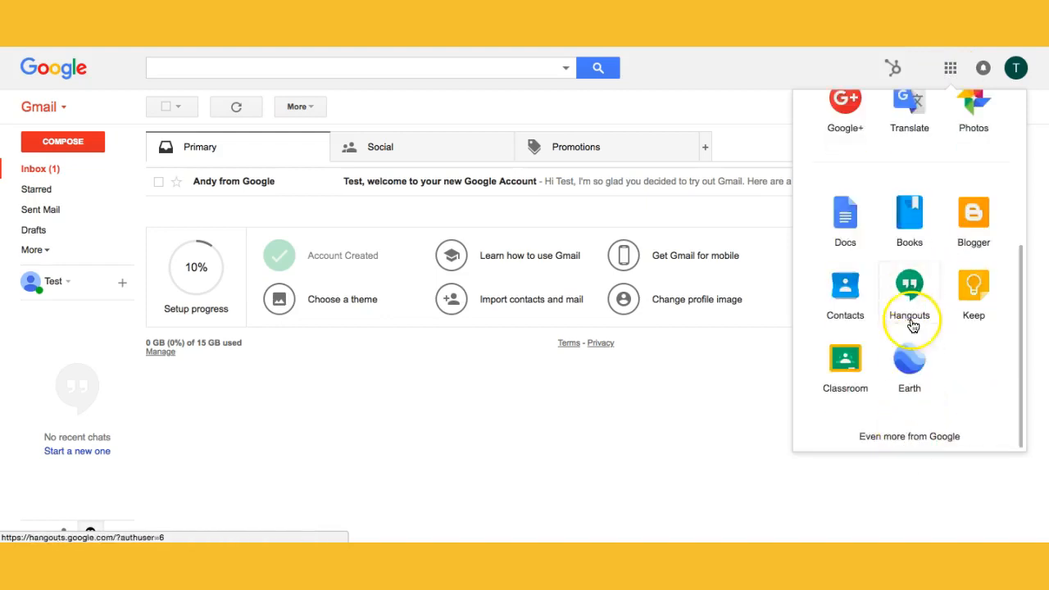
pyautogui.moveTo(1021, 274); pyautogui.dragTo(1014, 117)
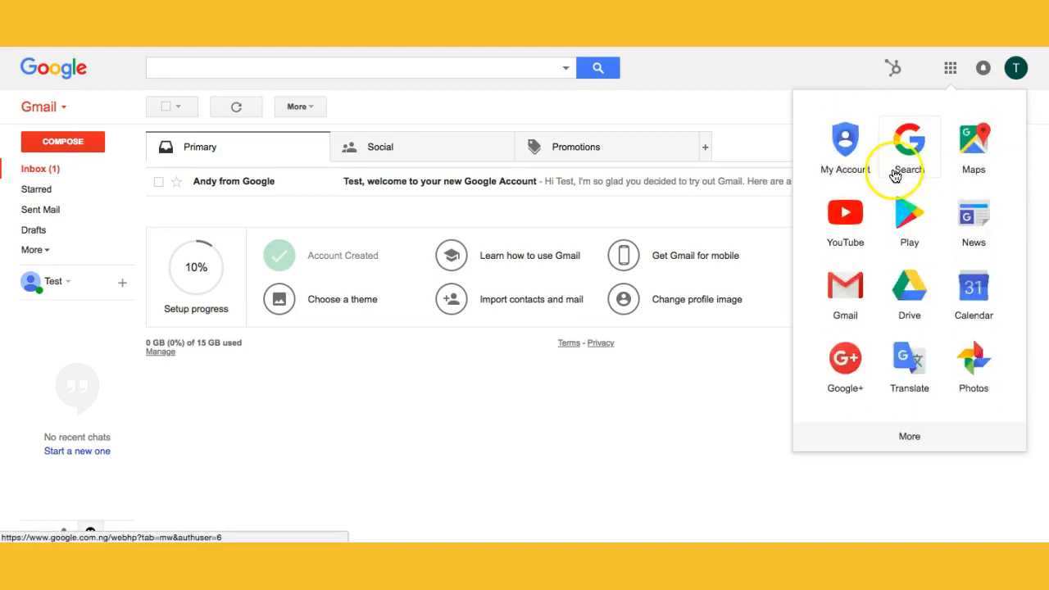
pyautogui.click(907, 285)
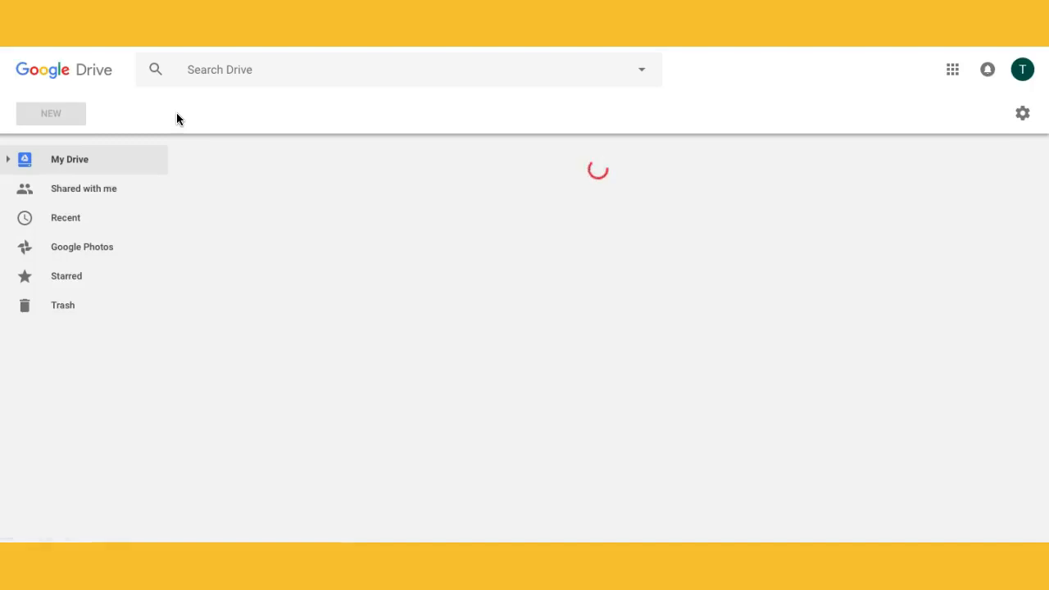
# Step: Show My Drive and dismiss the welcome introduction about file storage
pyautogui.click(18, 167)
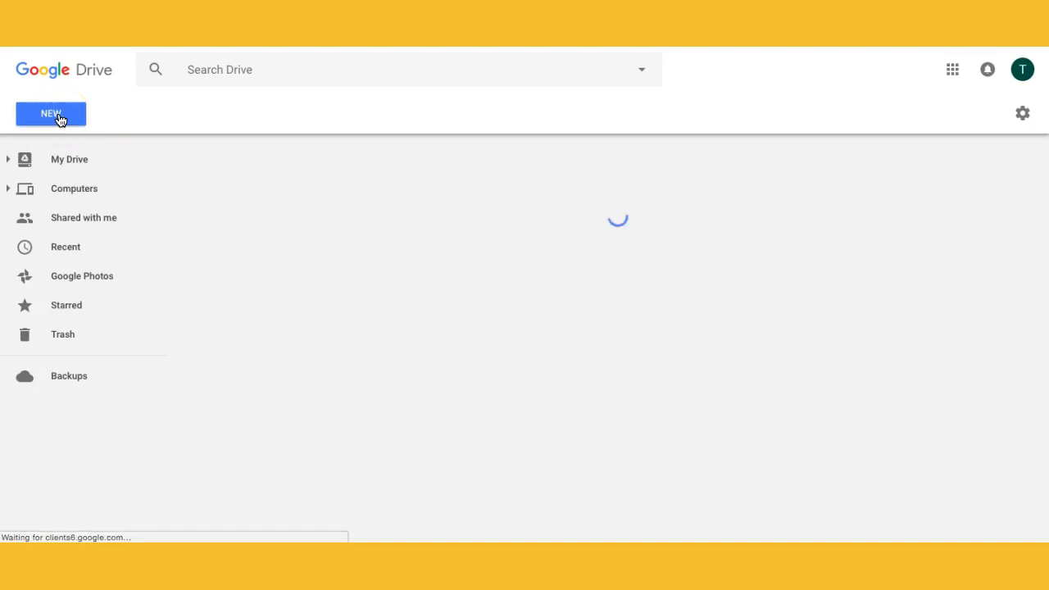
pyautogui.click(60, 119)
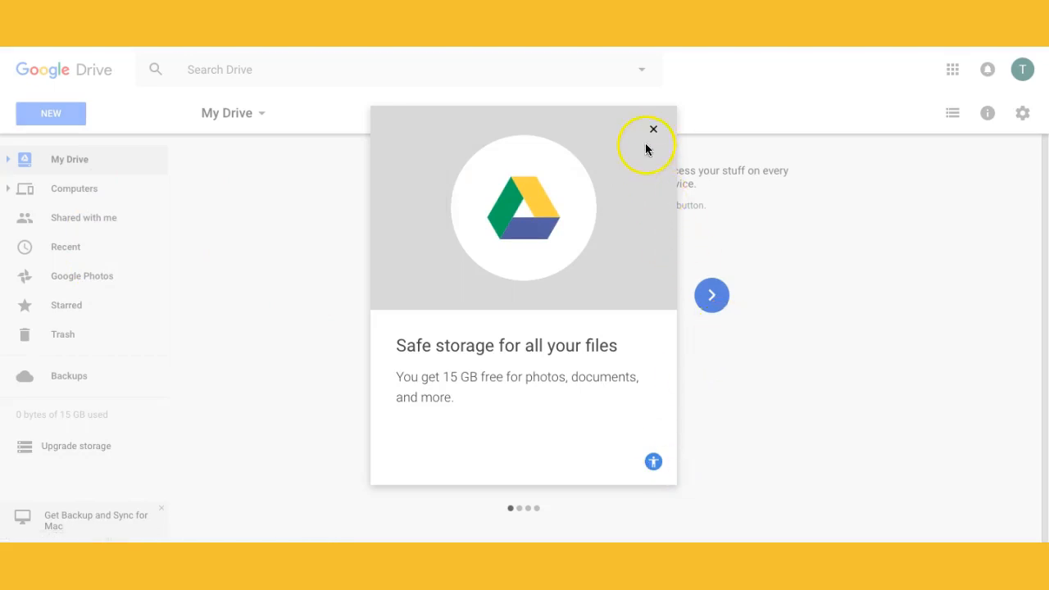
pyautogui.click(653, 129)
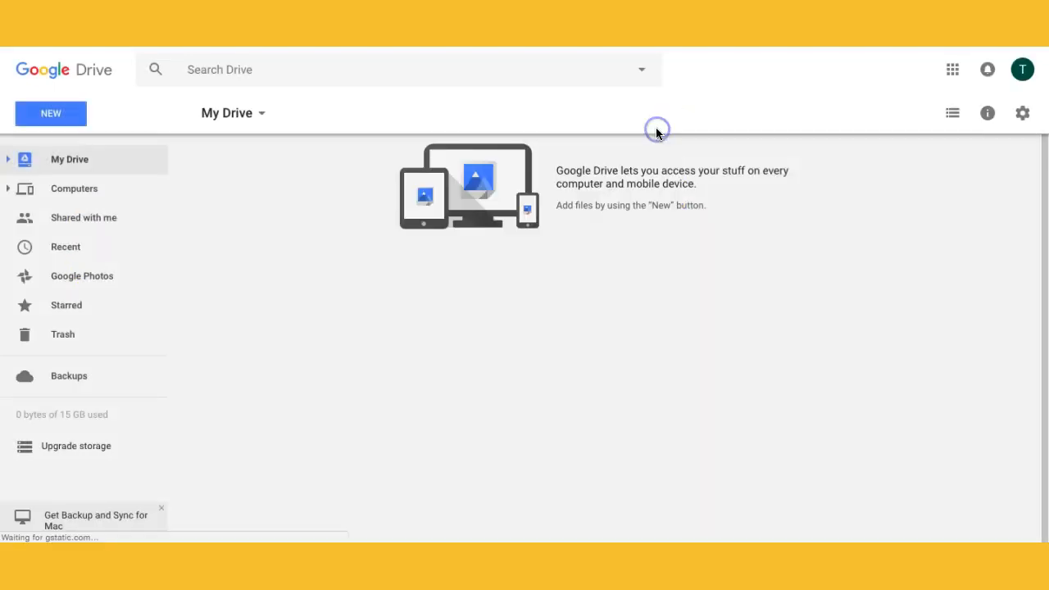
# Step: Create a new blank Google Forms form in My Drive
pyautogui.click(45, 116)
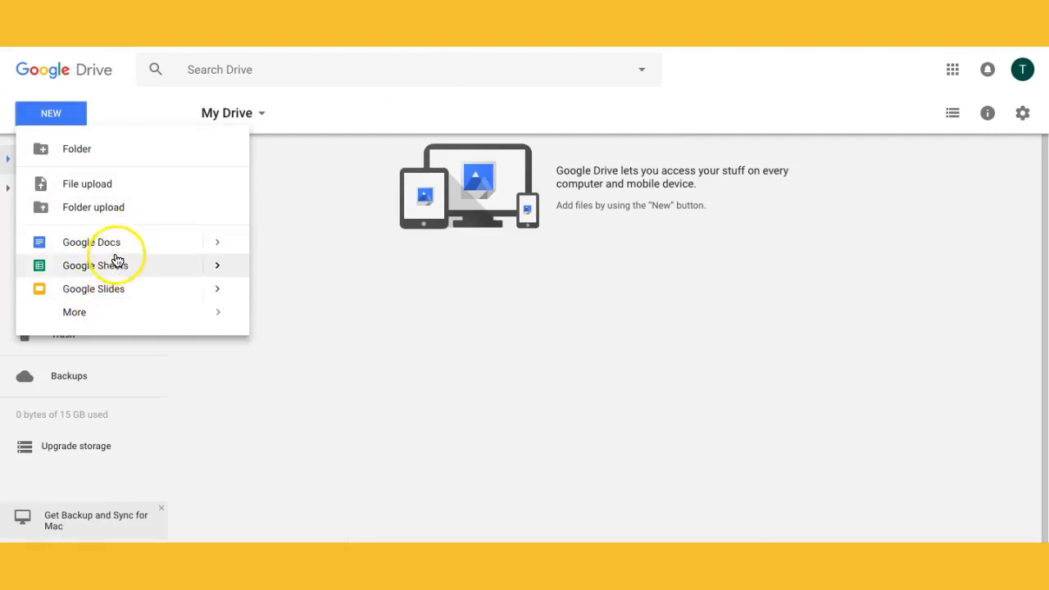
pyautogui.moveTo(82, 318)
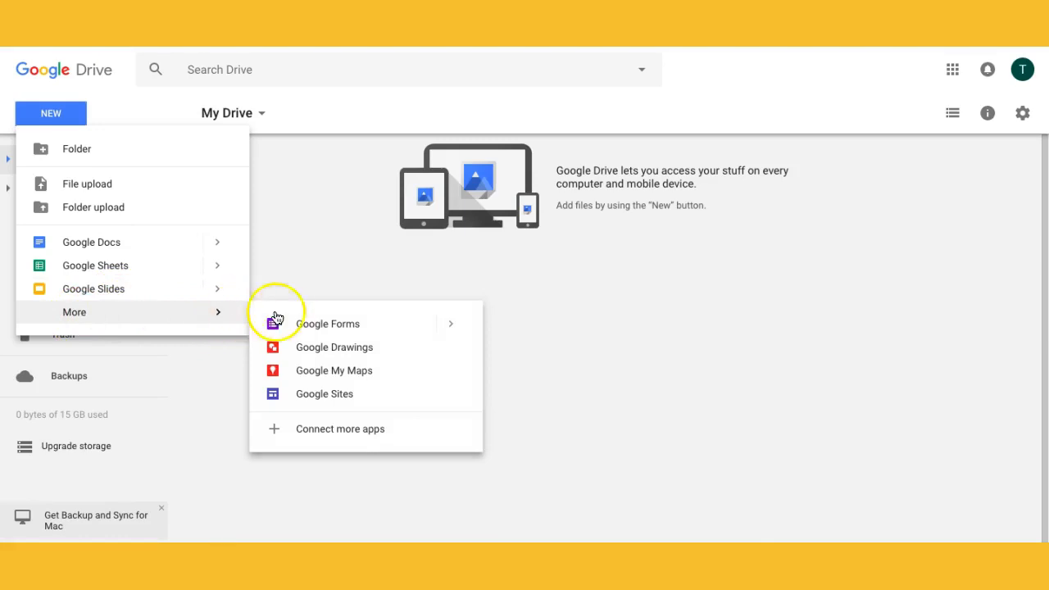
pyautogui.click(450, 326)
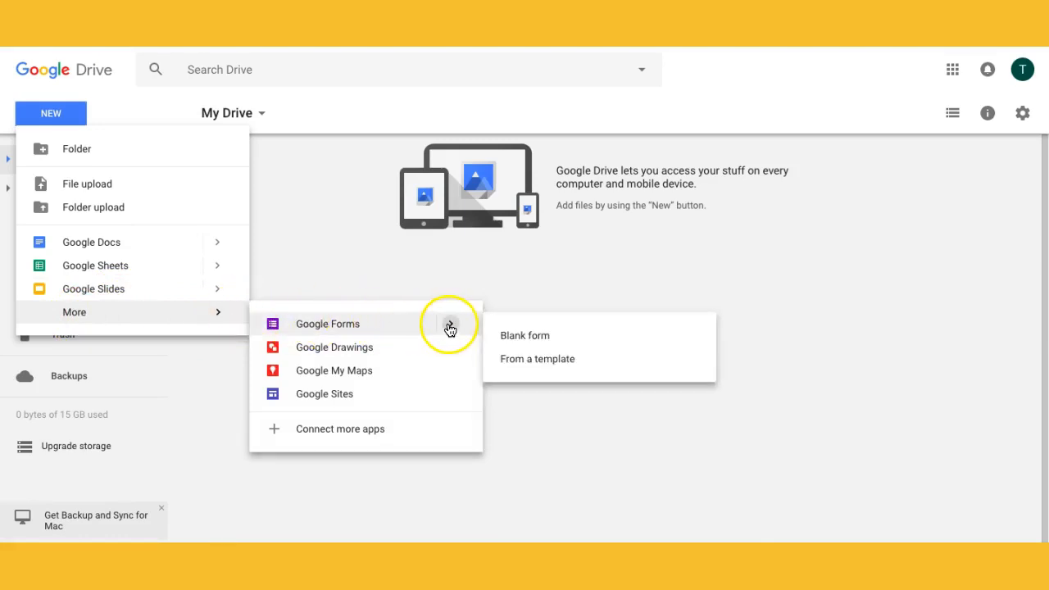
pyautogui.click(519, 337)
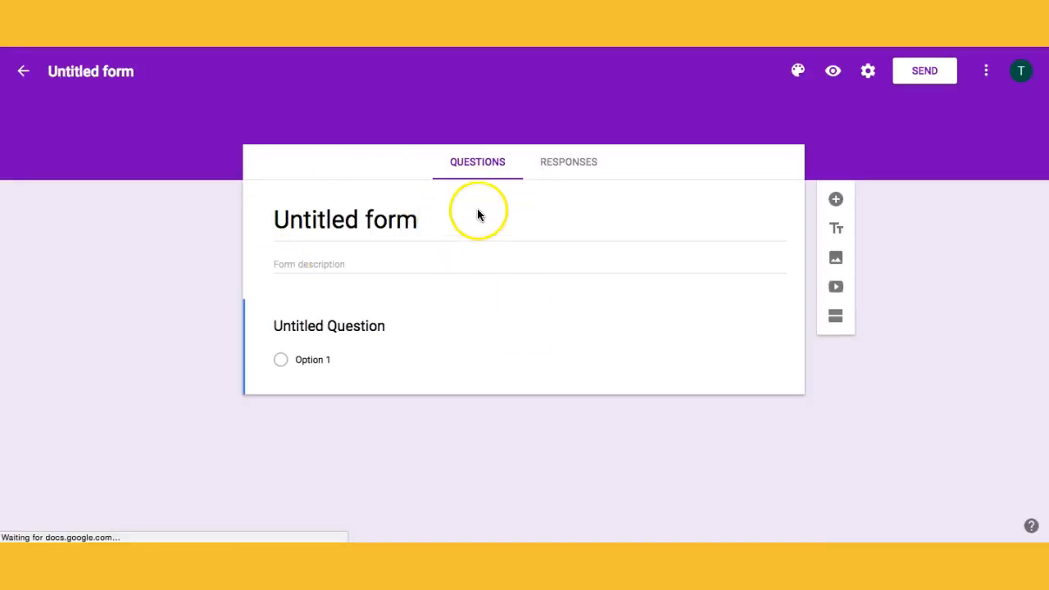
# Step: Dismiss the offer of a tour and set the form's title to "Tutorial"
pyautogui.click(425, 218)
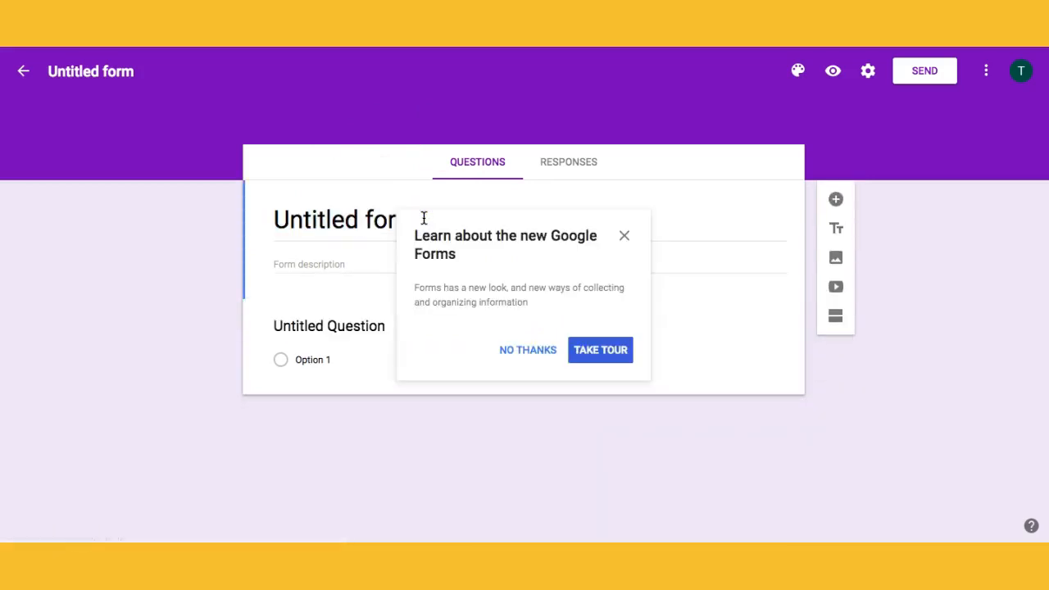
pyautogui.click(624, 237)
pyautogui.click(385, 239)
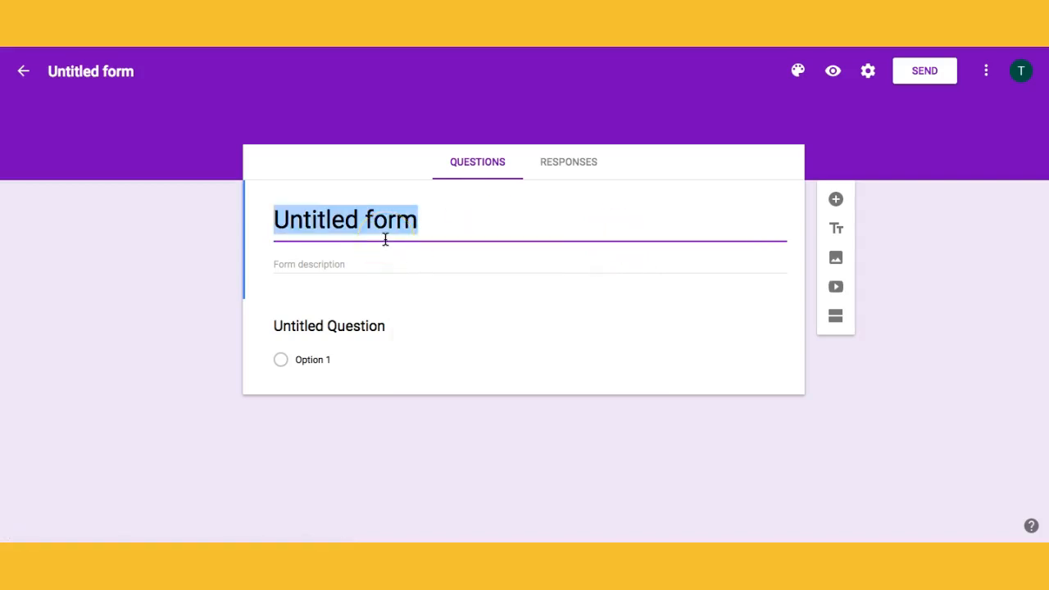
pyautogui.write('Tut')
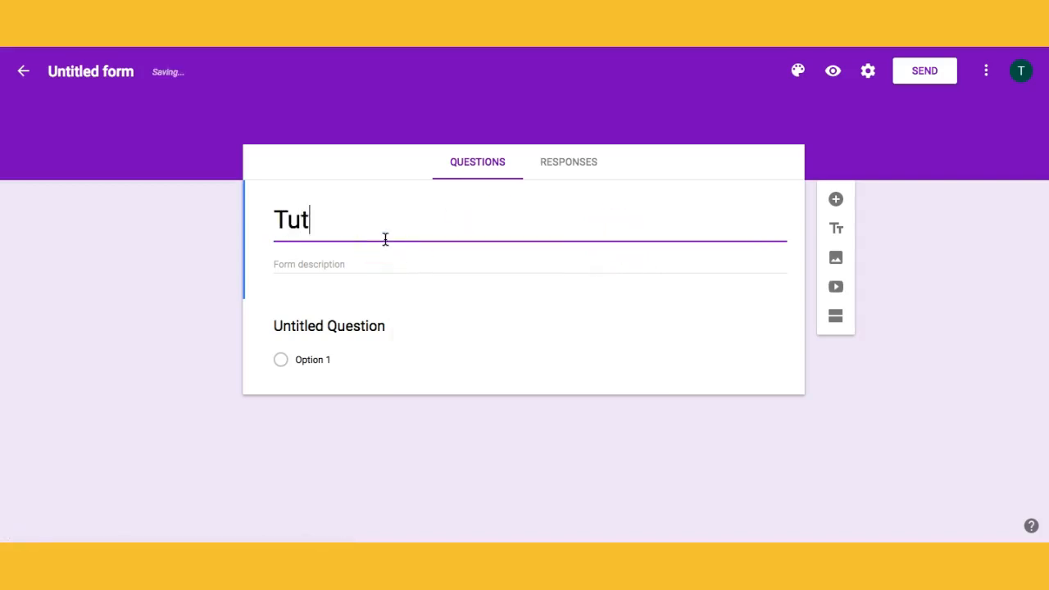
pyautogui.write('orial')
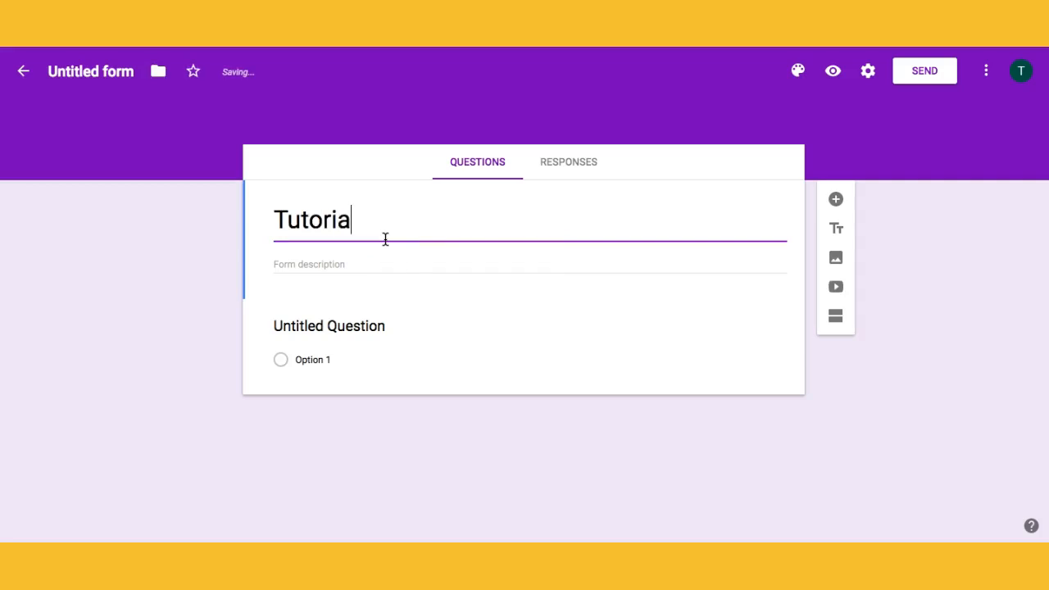
# Step: Enter "Hey here's your tutorial." as the form description and add a new section to the form
pyautogui.click(414, 264)
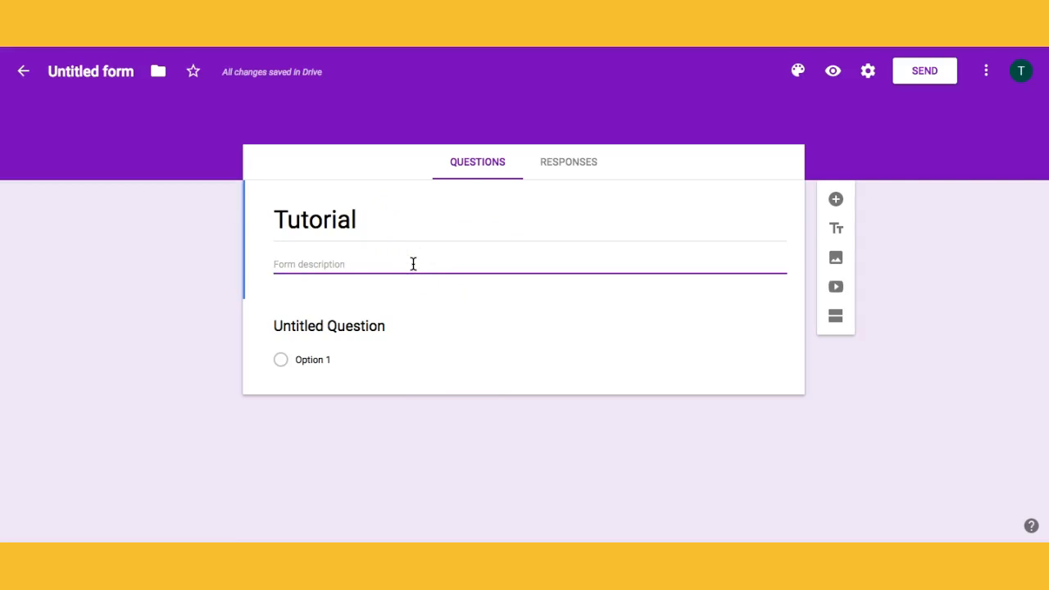
pyautogui.write("Hey here's your tutorial.")
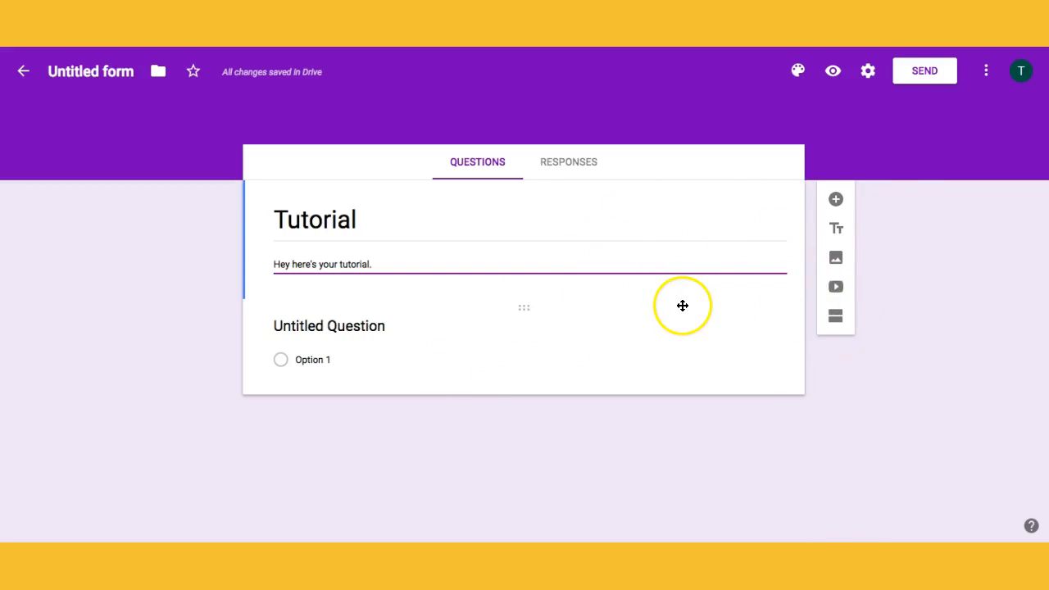
pyautogui.click(839, 323)
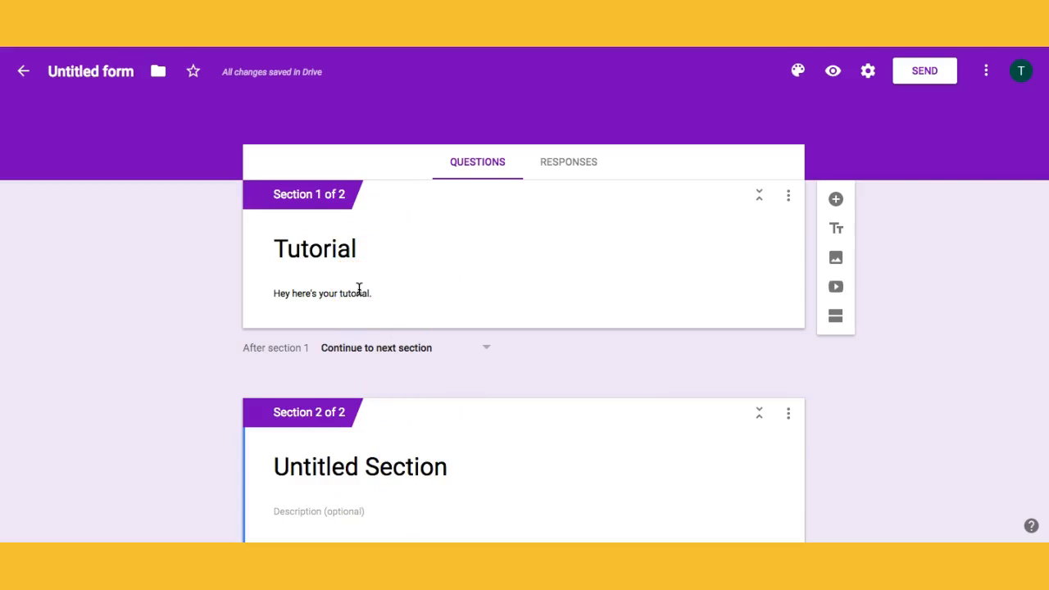
# Step: Start inserting an image below the section 1 description and browse to the Downloads folder for the upload
pyautogui.tripleClick(385, 294)
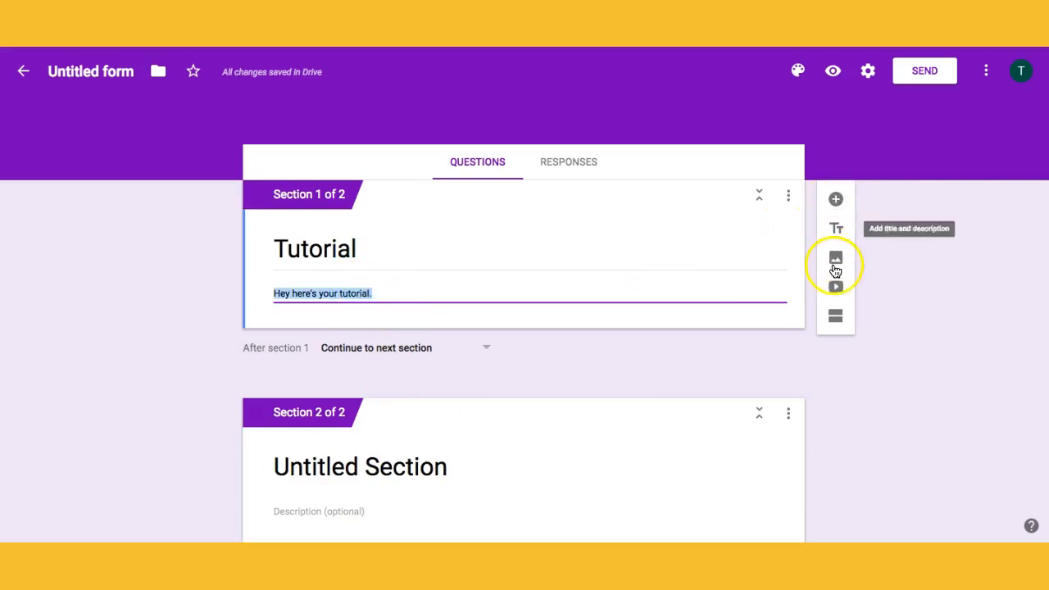
pyautogui.click(835, 261)
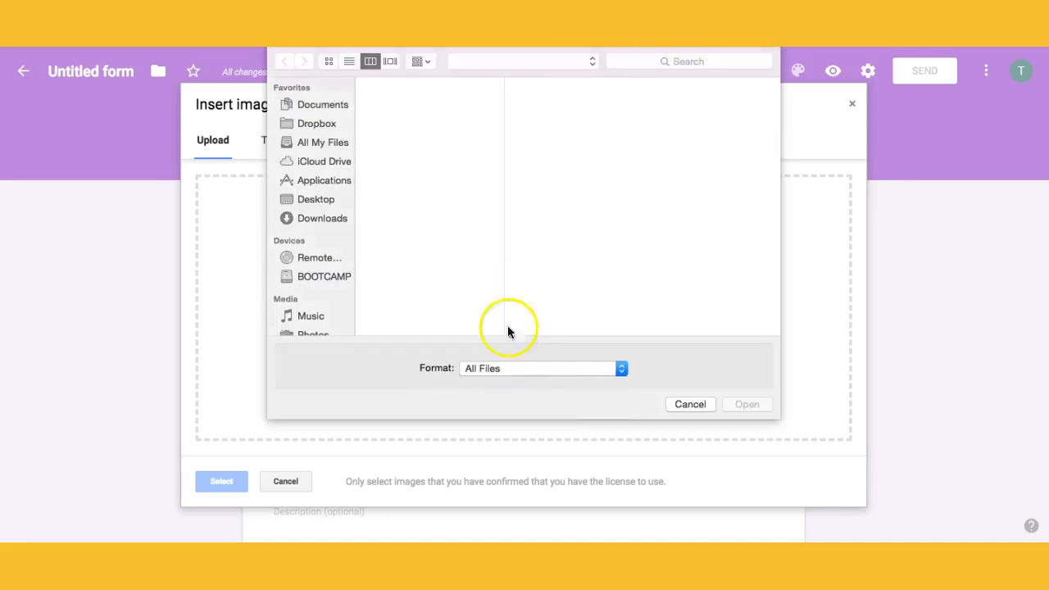
pyautogui.click(322, 218)
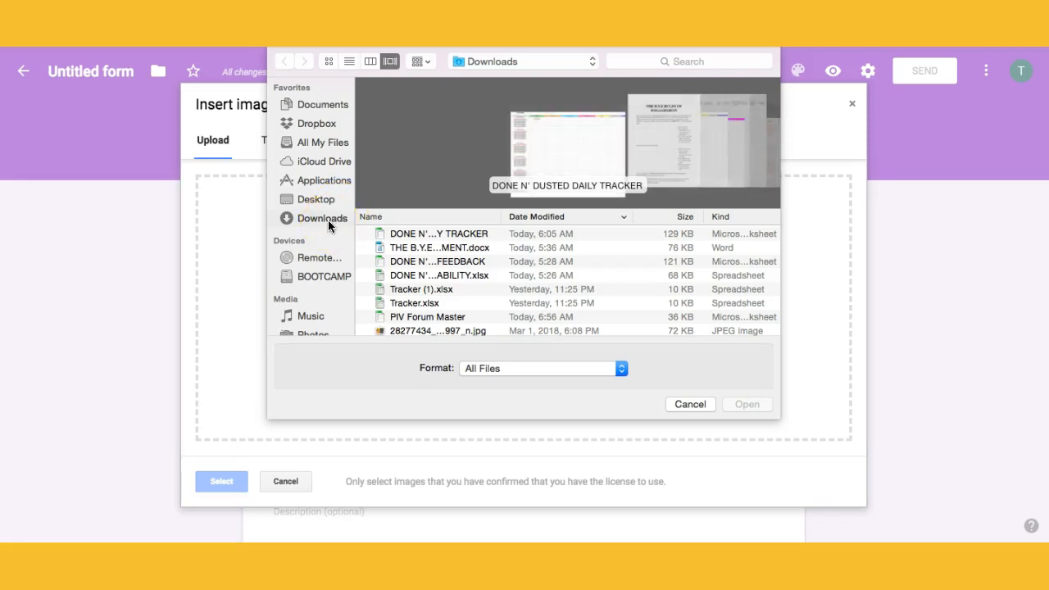
pyautogui.click(329, 225)
# Step: Find the image "Copy of You're precious!.png" in the Downloads folder and upload it into section 1
pyautogui.press('Down')
pyautogui.press('Down')
pyautogui.press('Down')
pyautogui.press('Down')
pyautogui.press('Down')
pyautogui.press('Down')
pyautogui.press('Down')
pyautogui.press('Down')
pyautogui.press('Down')
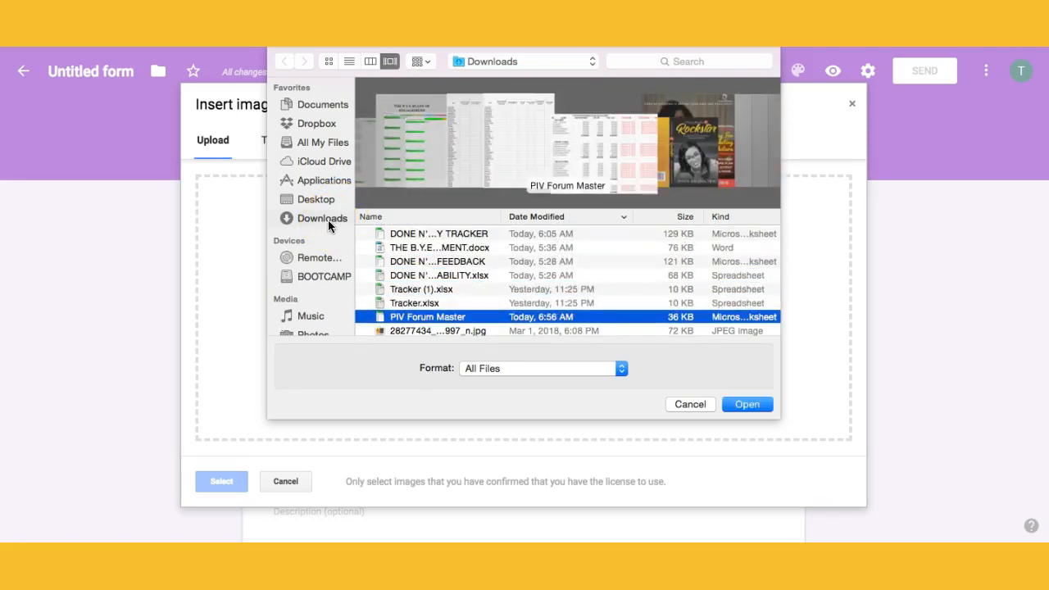
pyautogui.press('Down')
pyautogui.press('Down')
pyautogui.press('Down')
pyautogui.press('Down')
pyautogui.press('Down')
pyautogui.press('Down')
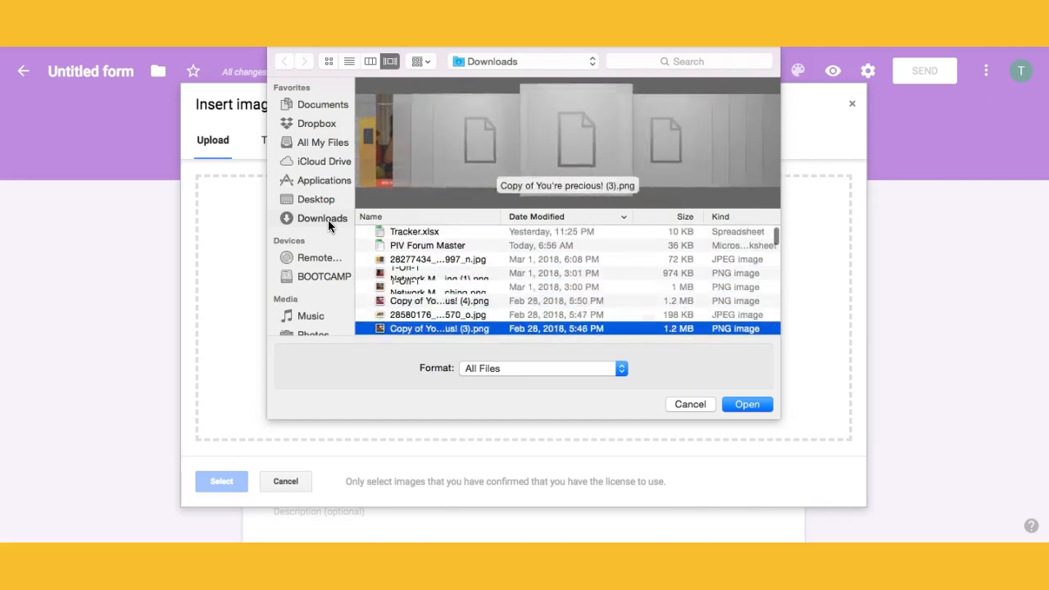
pyautogui.press('Down')
pyautogui.press('Down')
pyautogui.press('Down')
pyautogui.press('Down')
pyautogui.press('Down')
pyautogui.press('Down')
pyautogui.press('Down')
pyautogui.press('Down')
pyautogui.press('Down')
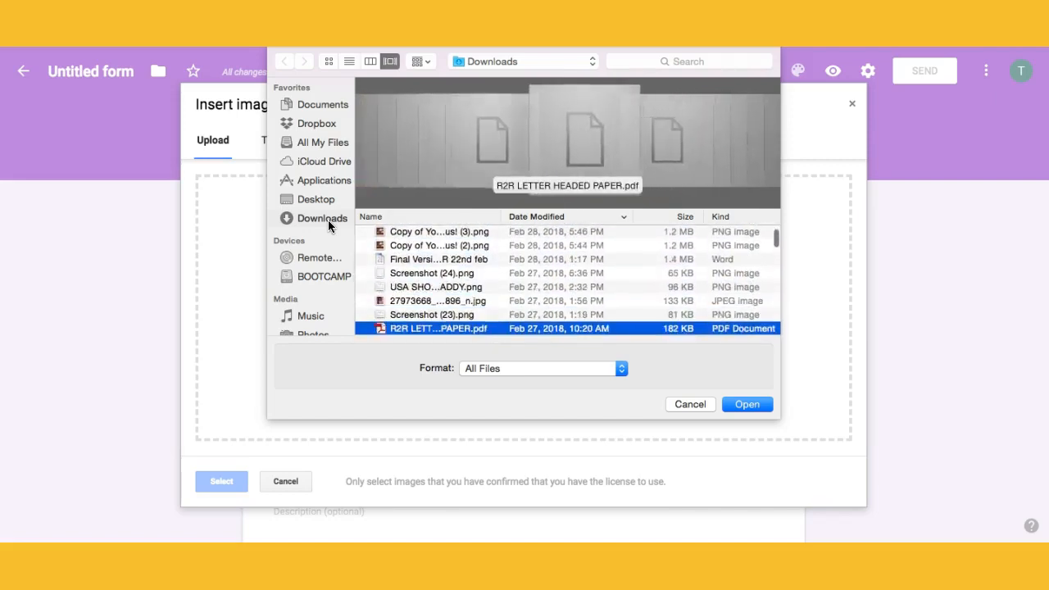
pyautogui.press('Down')
pyautogui.press('Down')
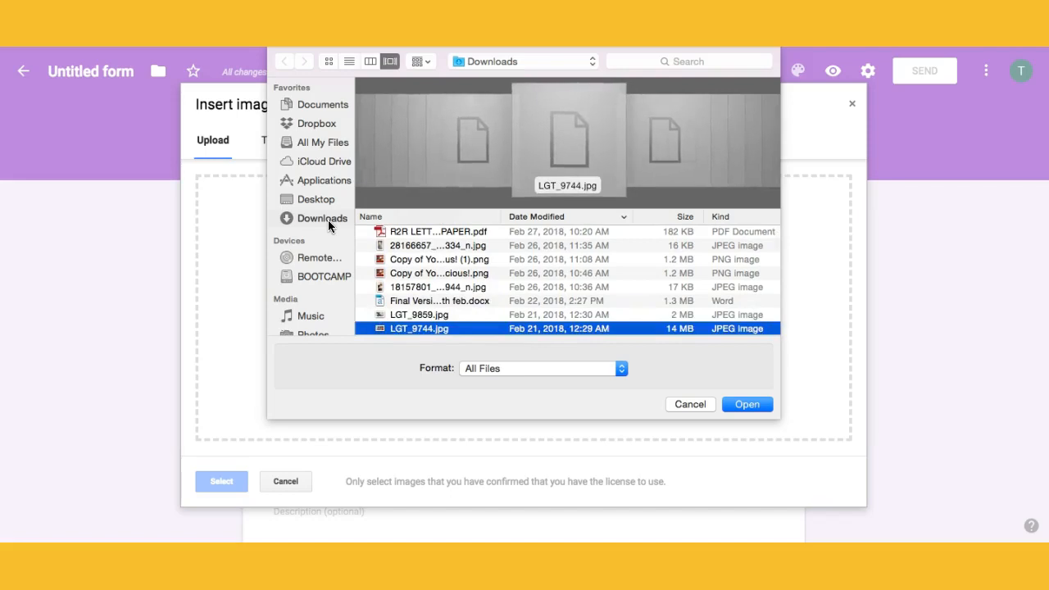
pyautogui.press('Up')
pyautogui.press('Up')
pyautogui.press('Up')
pyautogui.press('Up')
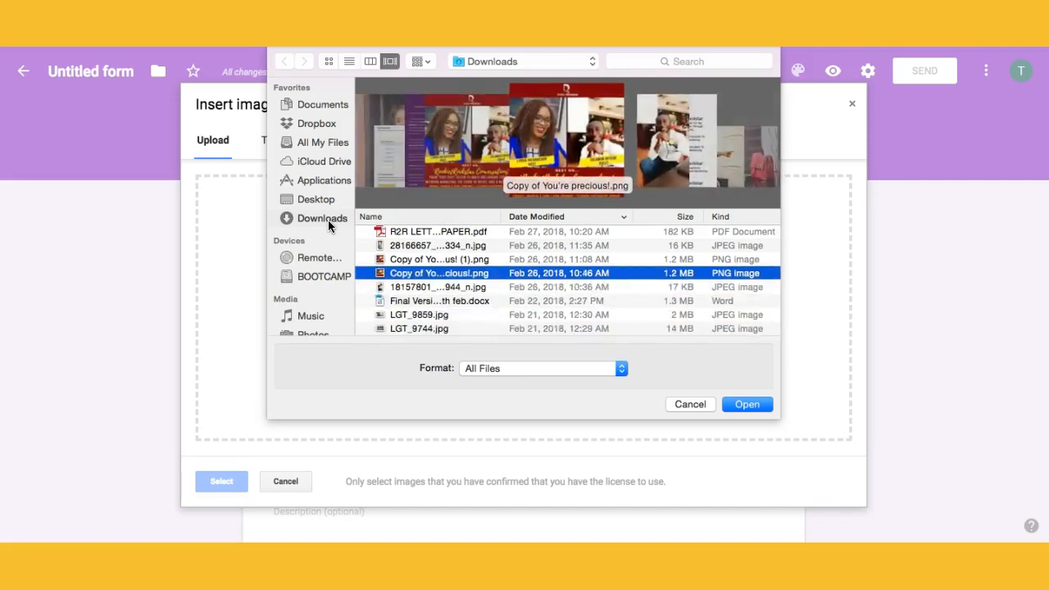
pyautogui.press('Down')
pyautogui.press('Down')
pyautogui.press('Down')
pyautogui.press('Down')
pyautogui.press('Down')
pyautogui.press('Down')
pyautogui.press('Down')
pyautogui.press('Down')
pyautogui.press('Down')
pyautogui.press('Down')
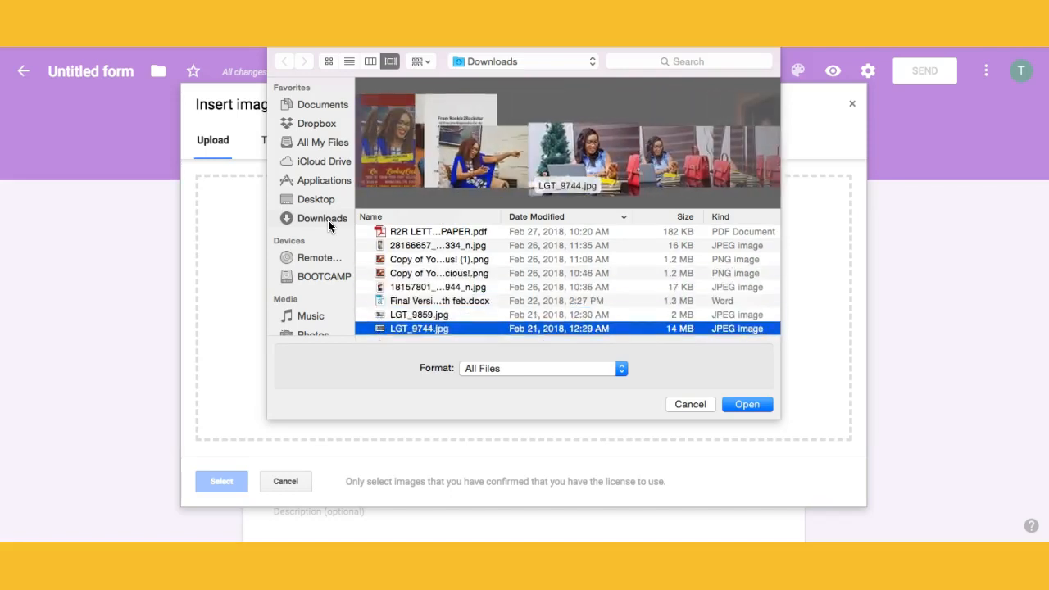
pyautogui.press('Down')
pyautogui.press('Down')
pyautogui.press('Down')
pyautogui.press('Up')
pyautogui.press('Up')
pyautogui.press('Up')
pyautogui.press('Up')
pyautogui.press('Up')
pyautogui.press('Up')
pyautogui.press('Up')
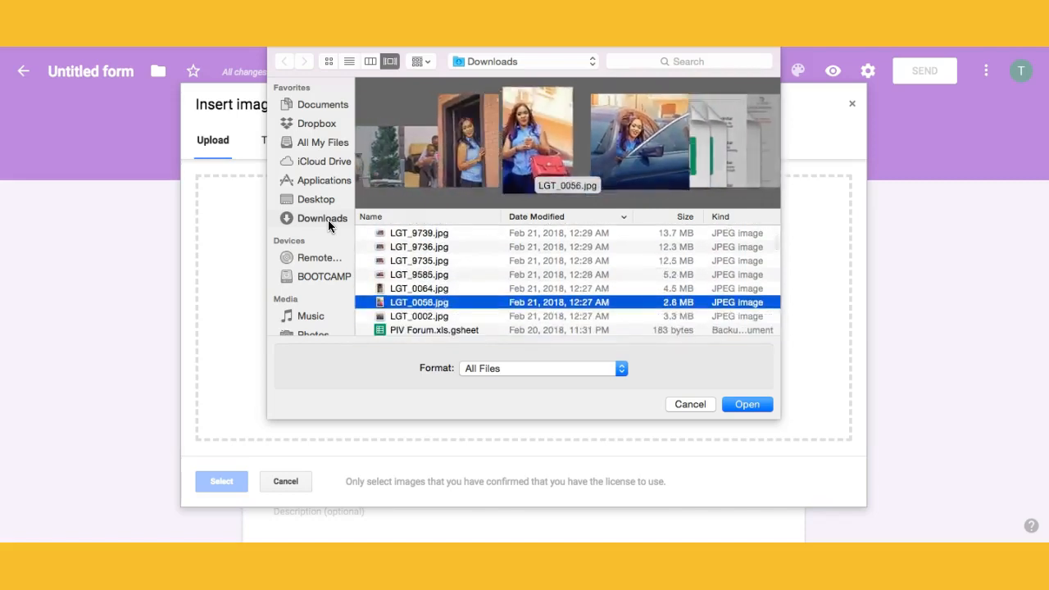
pyautogui.press('Up')
pyautogui.press('Up')
pyautogui.press('Up')
pyautogui.press('Up')
pyautogui.press('Up')
pyautogui.press('Up')
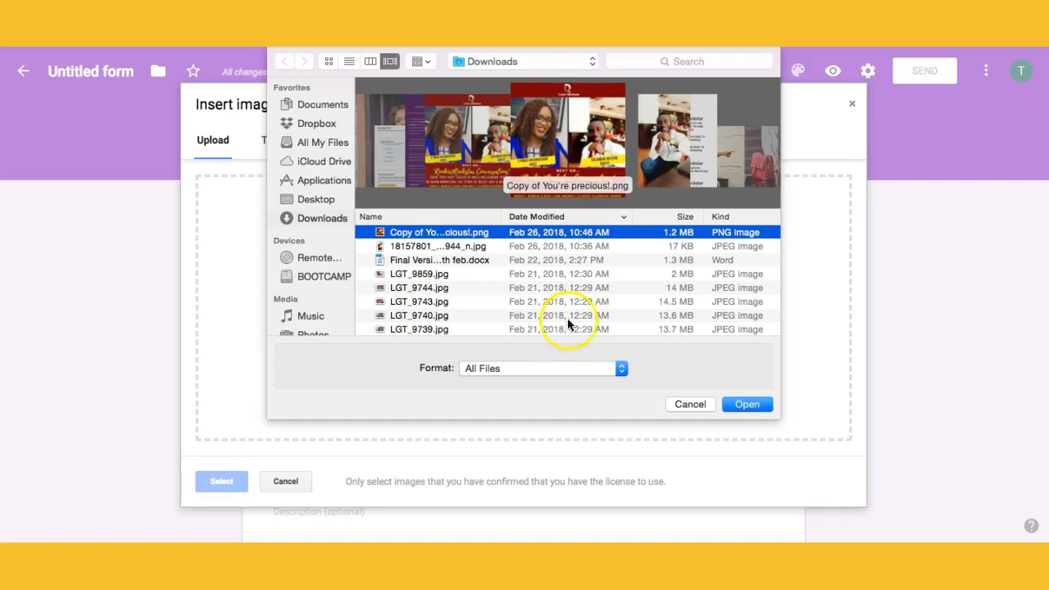
pyautogui.click(744, 404)
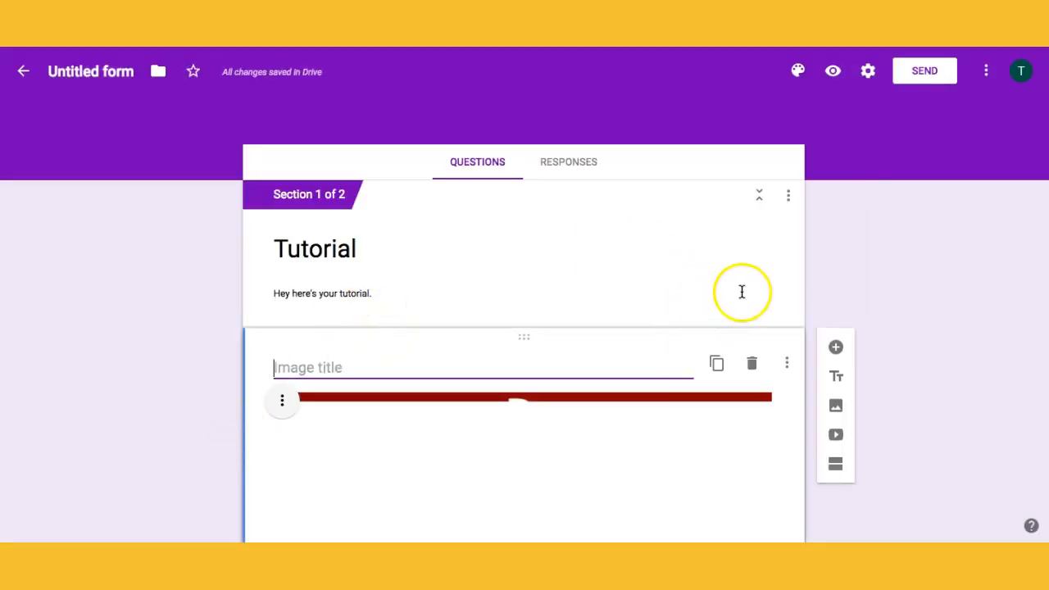
# Step: Select the inserted image block in section 1 and examine the whole picture
pyautogui.click(794, 300)
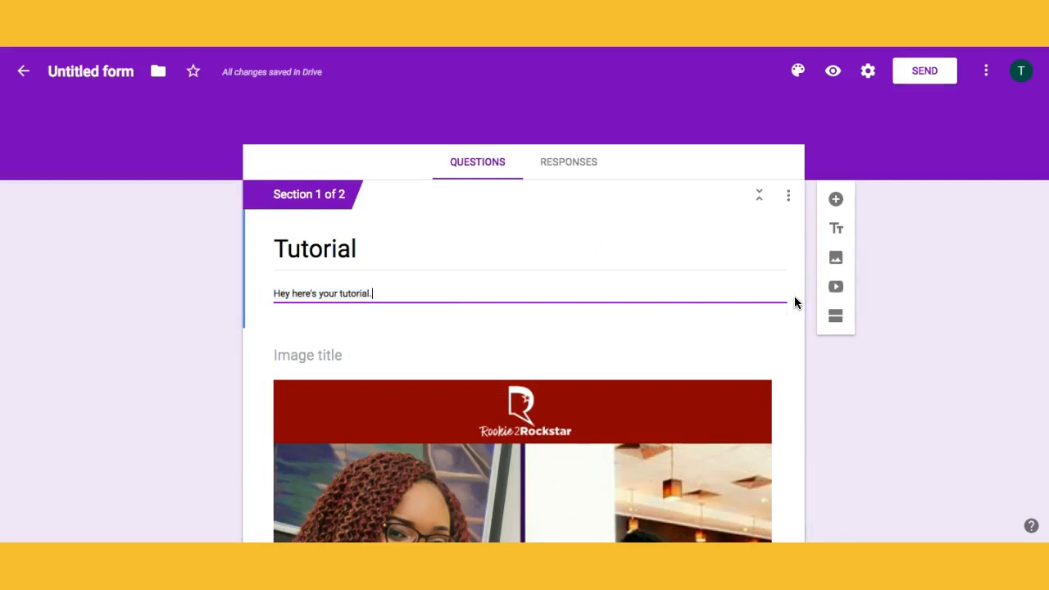
pyautogui.click(754, 354)
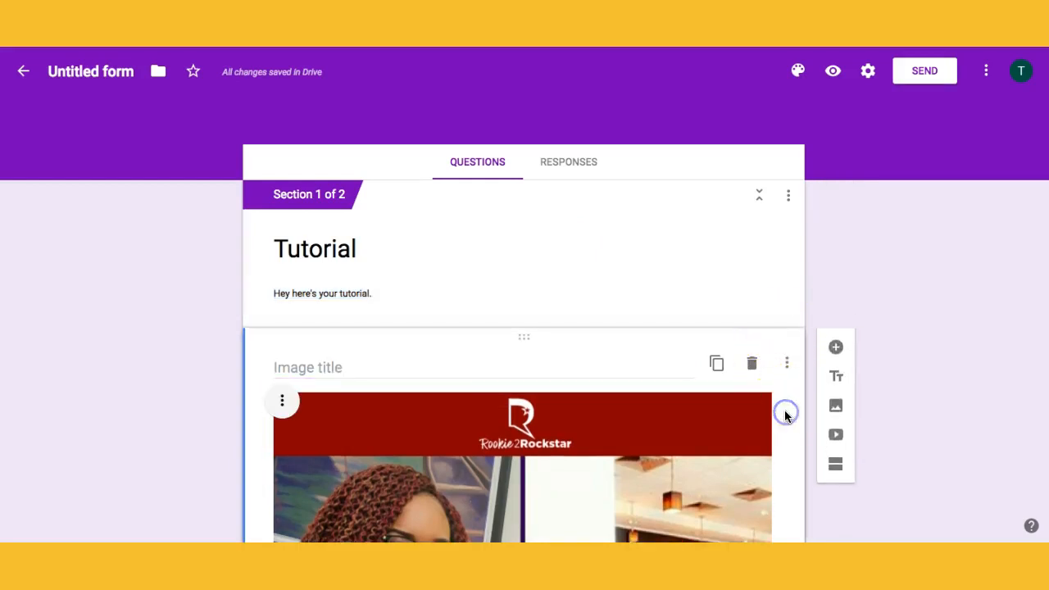
pyautogui.scroll(-3, 784, 417)
pyautogui.scroll(-2, 785, 416)
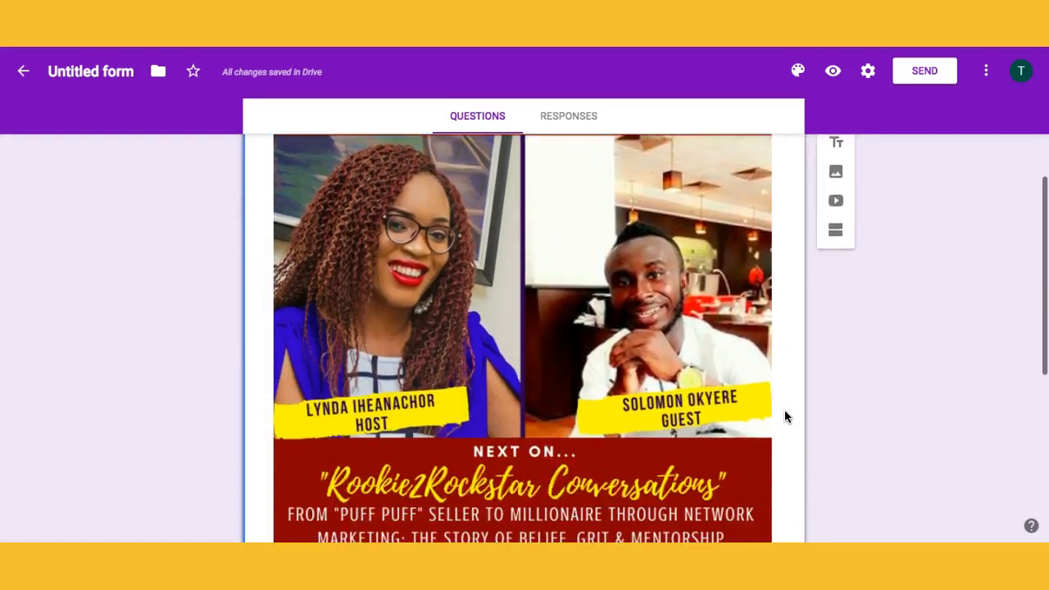
pyautogui.scroll(2, 784, 416)
pyautogui.scroll(3, 784, 410)
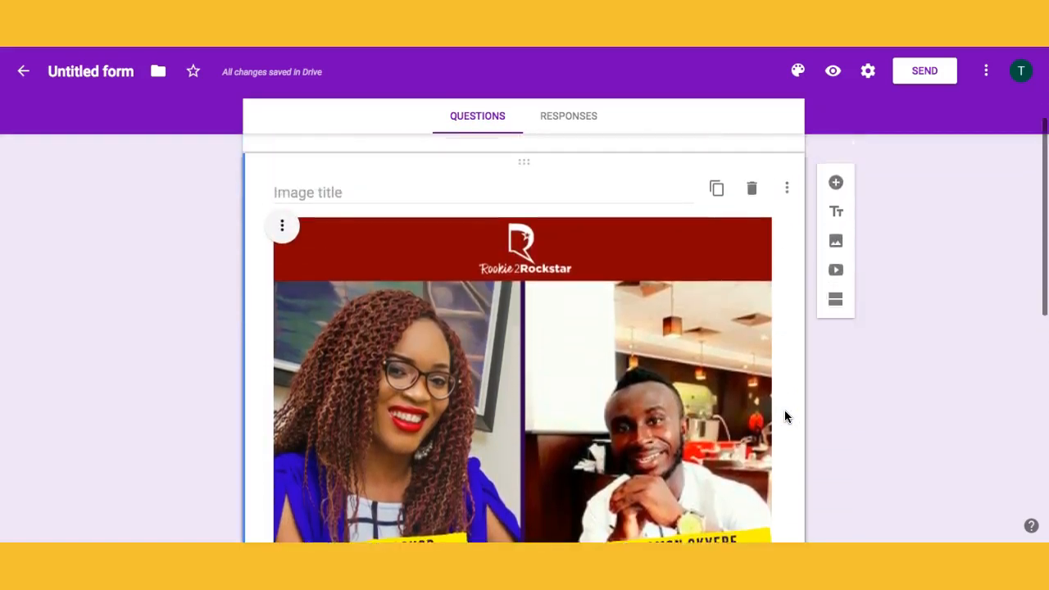
# Step: Enter "kygfhb,jm,/, ljlk" as the title of the image in section 1
pyautogui.click(469, 252)
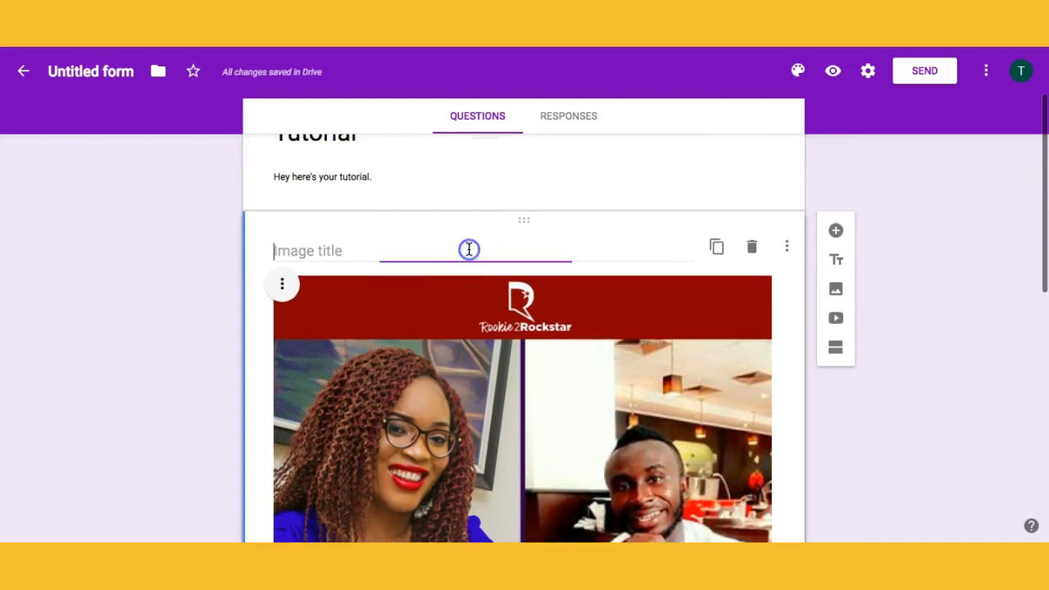
pyautogui.write('kygfhb,jm,/, ljlk')
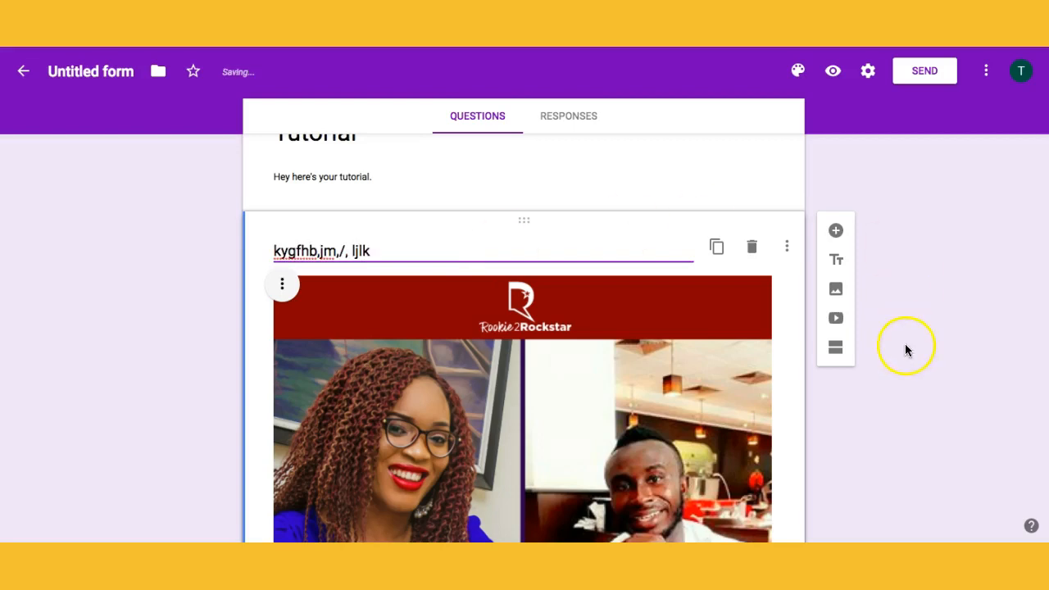
pyautogui.scroll(-3, 906, 350)
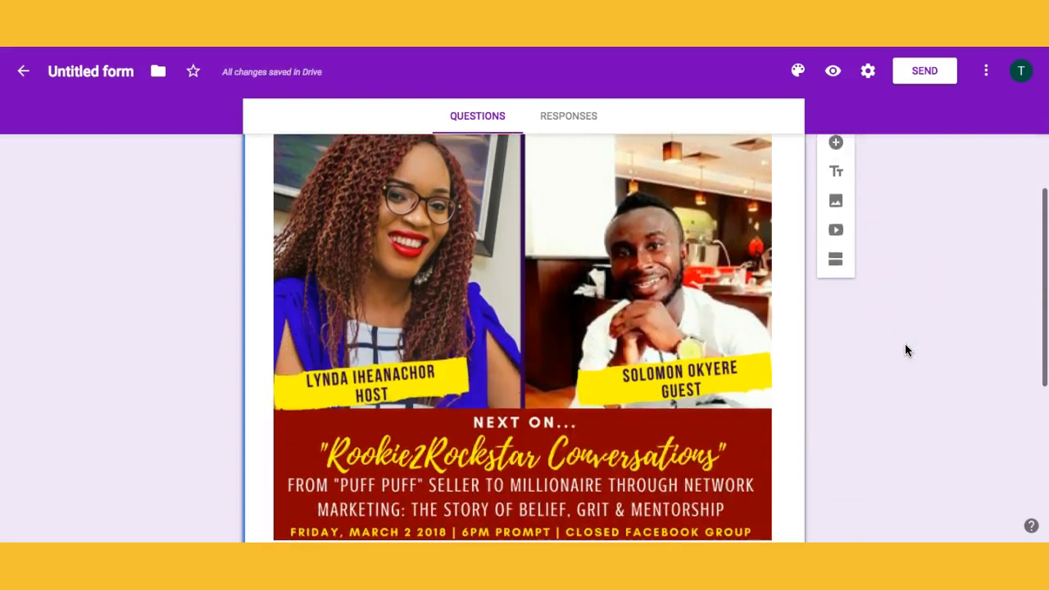
pyautogui.scroll(-3, 906, 350)
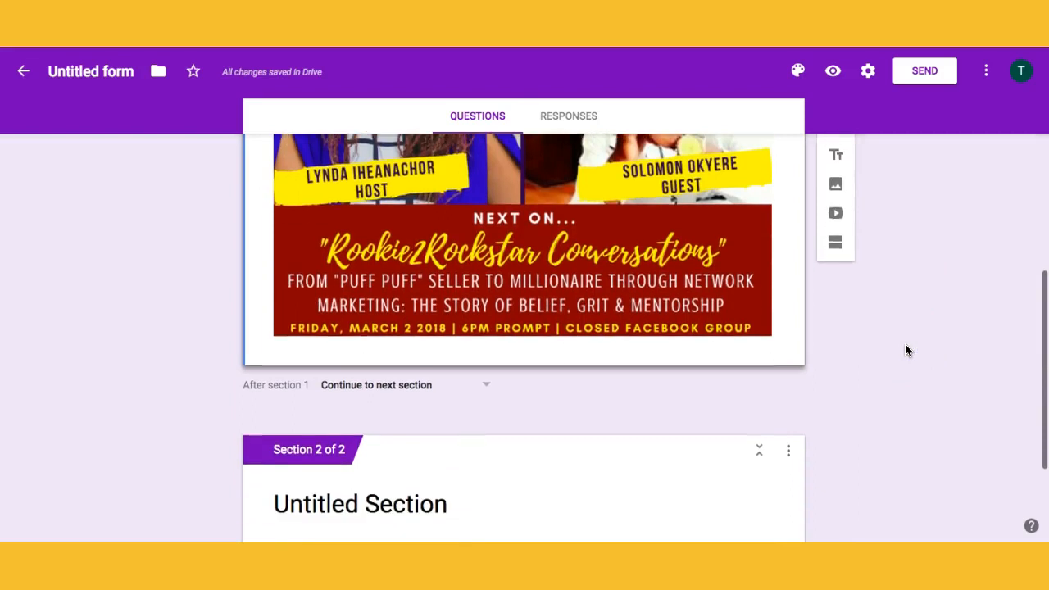
pyautogui.scroll(-3, 906, 350)
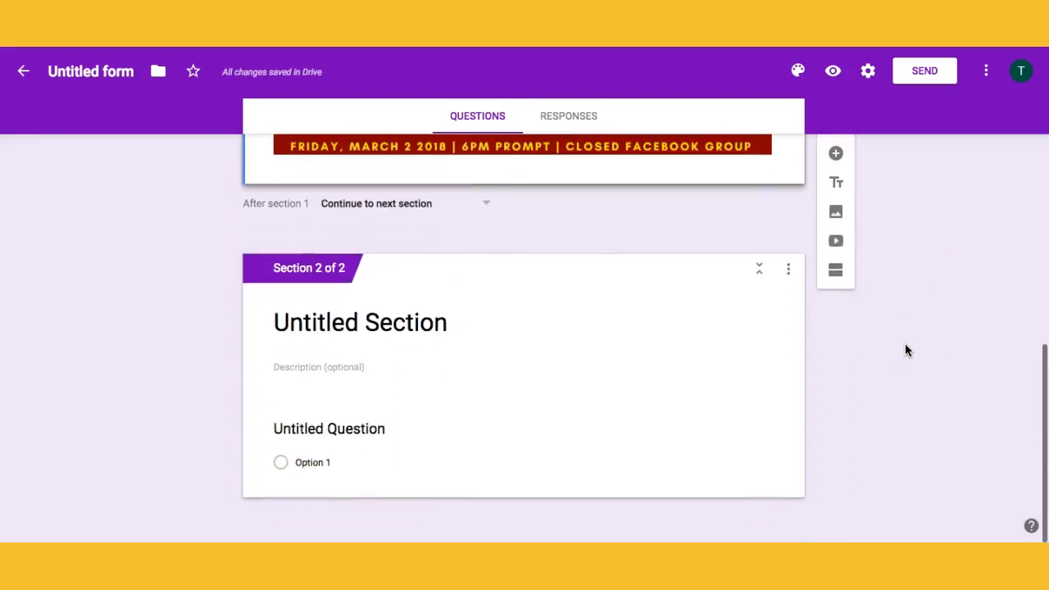
pyautogui.click(451, 324)
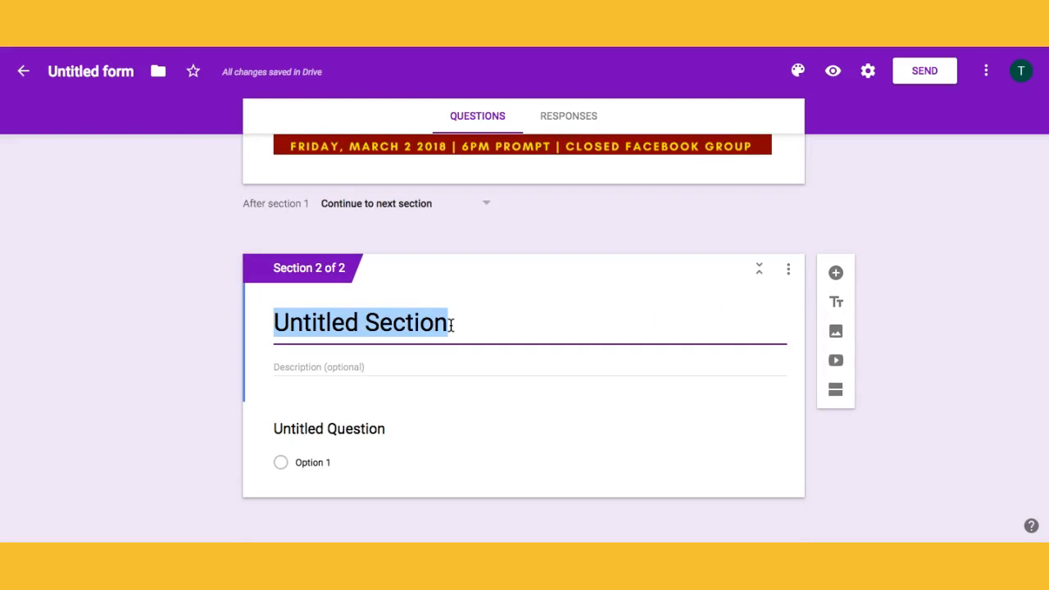
pyautogui.write('Na')
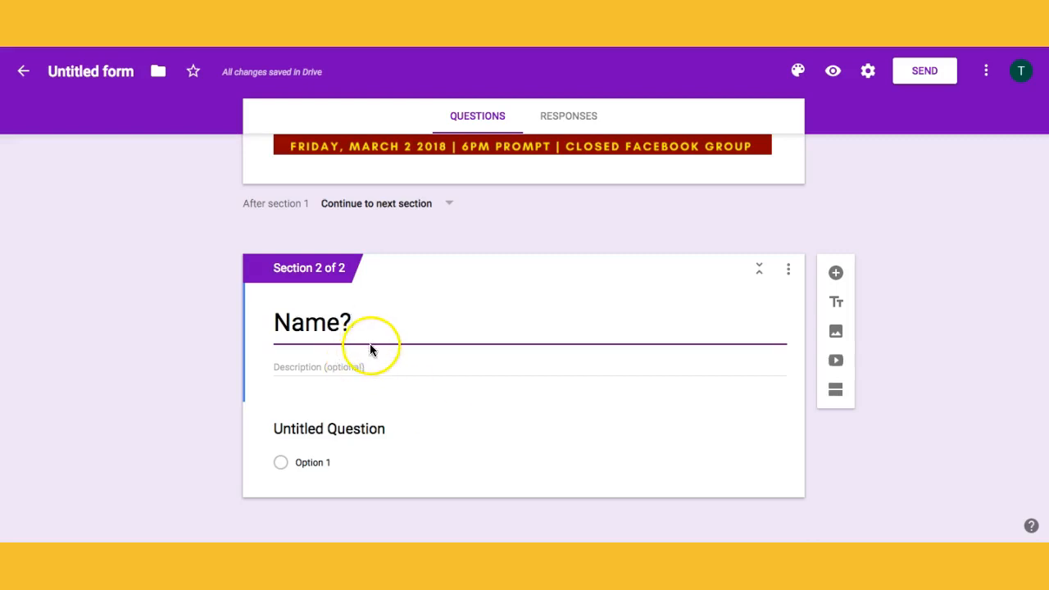
pyautogui.doubleClick(322, 324)
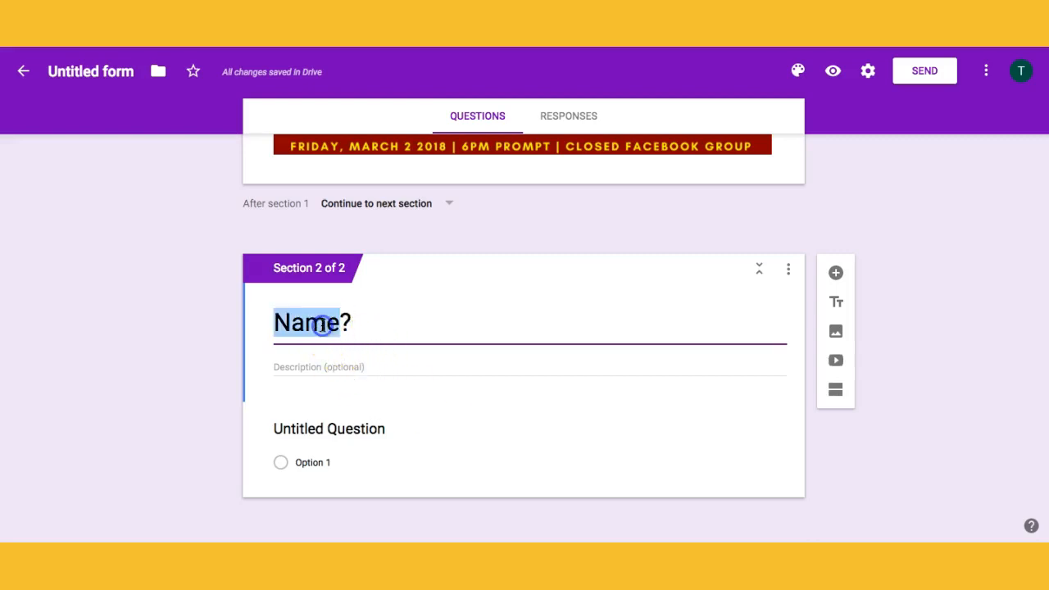
pyautogui.press('BackSpace')
pyautogui.press('Delete')
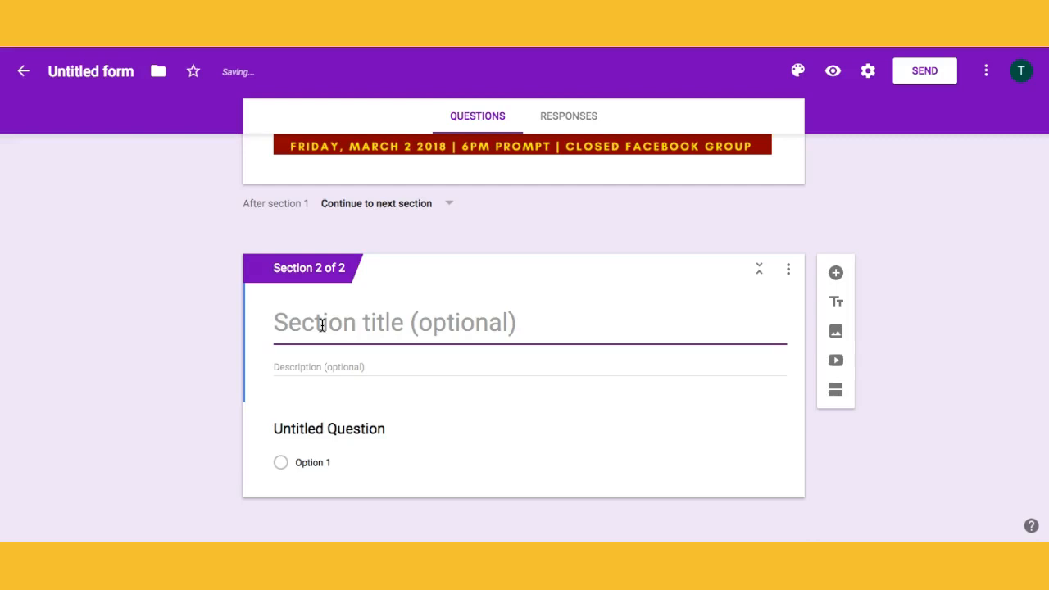
# Step: Title section 2 "KYC" and enter "JKJ" as its description
pyautogui.write('KYC')
pyautogui.click(304, 368)
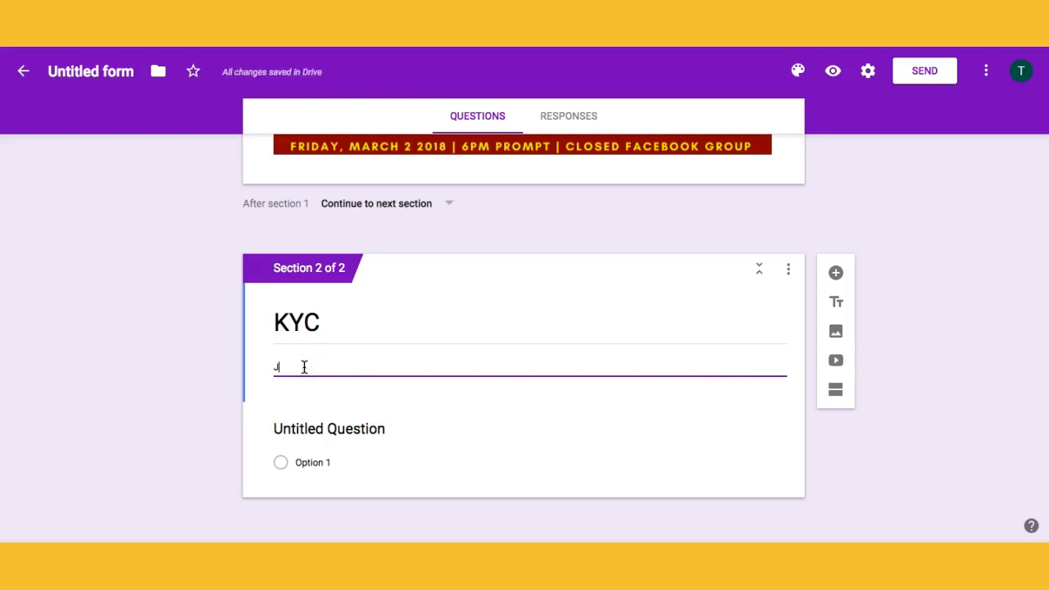
pyautogui.write('JKJ')
# Step: Change the untitled question in section 2 to "Name?" and make it required
pyautogui.click(301, 404)
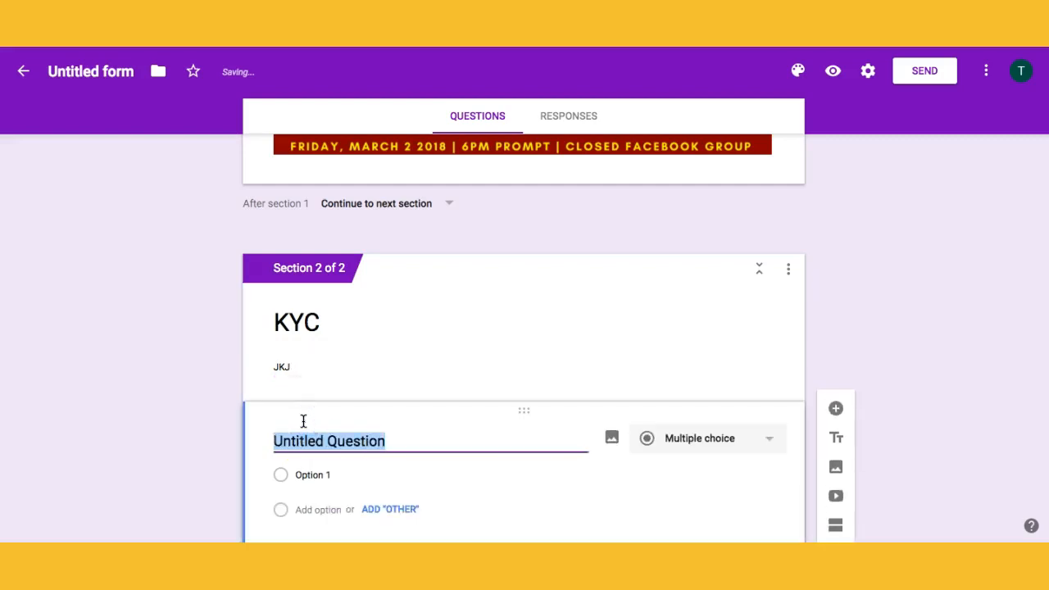
pyautogui.write('Name')
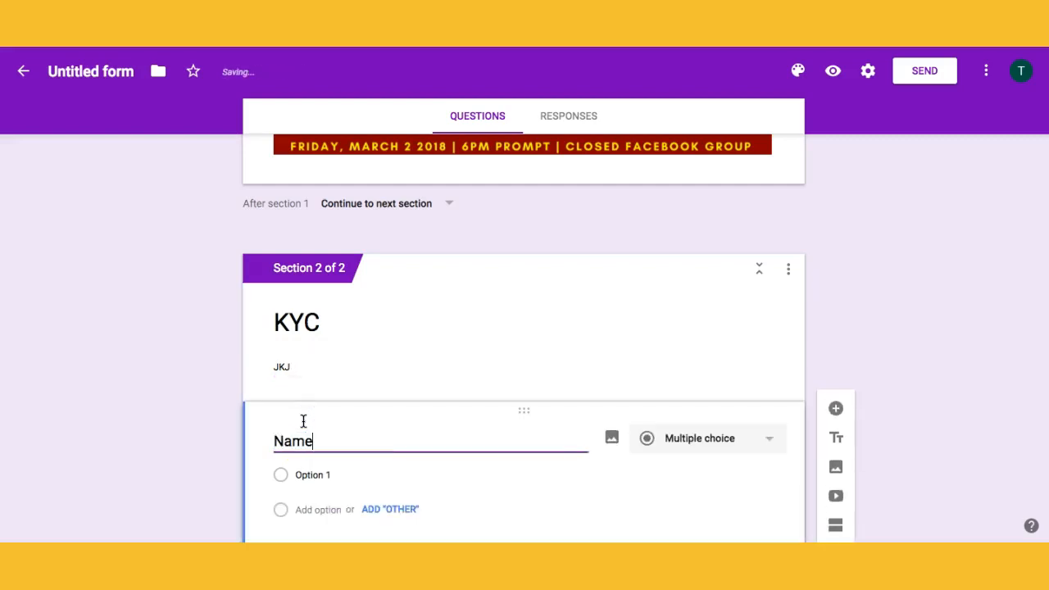
pyautogui.click(915, 376)
pyautogui.scroll(-1, 915, 377)
pyautogui.scroll(-1, 915, 378)
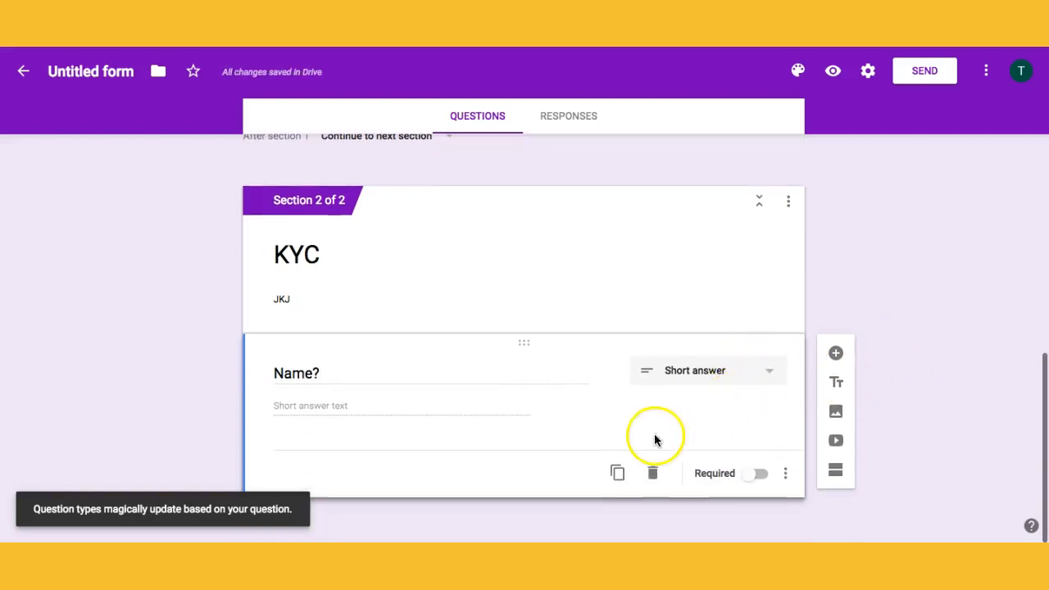
pyautogui.click(759, 474)
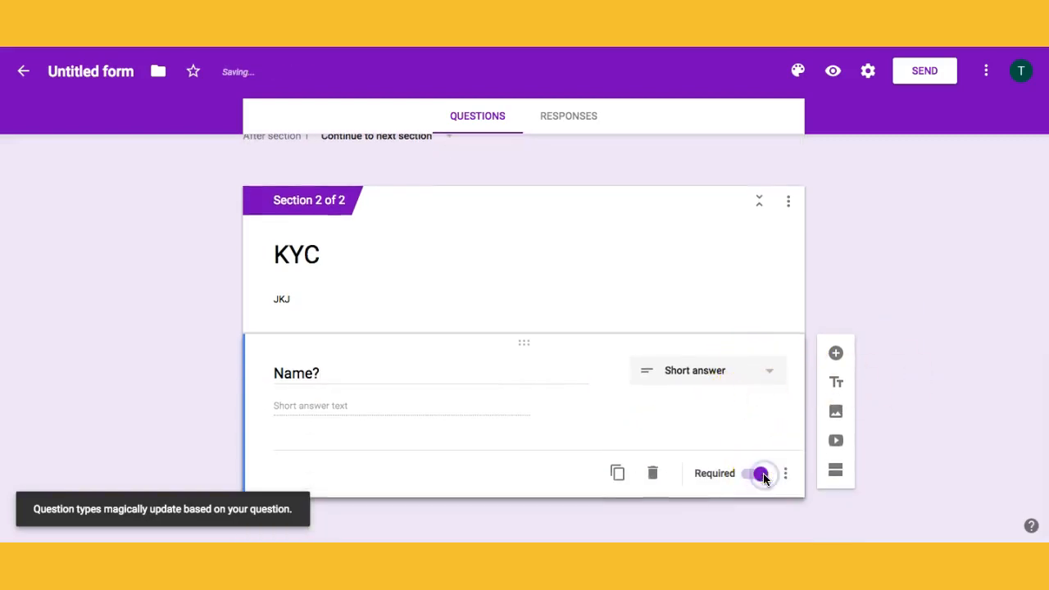
pyautogui.click(750, 370)
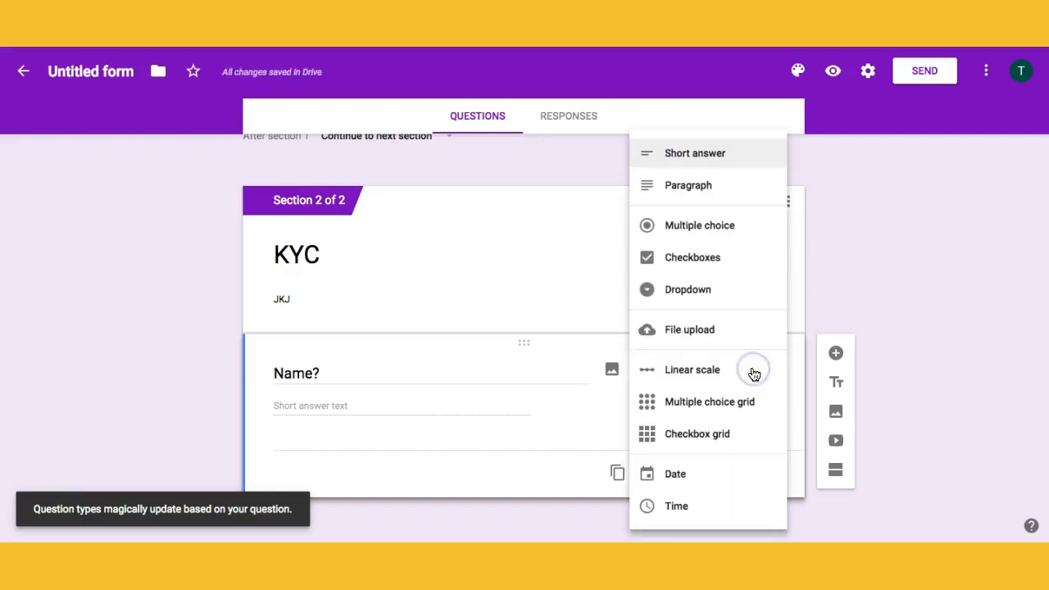
pyautogui.click(872, 260)
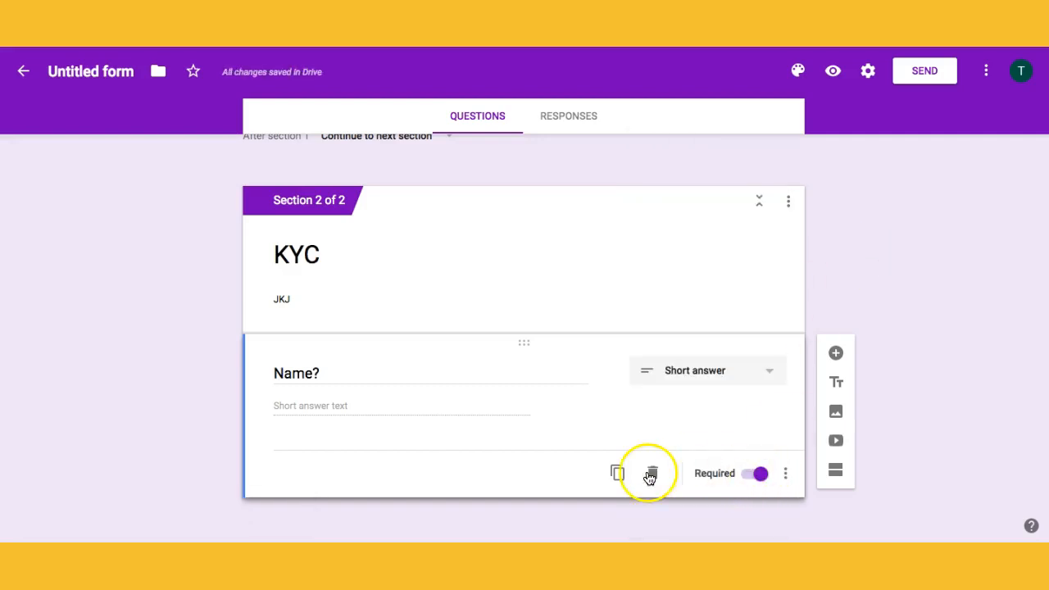
pyautogui.click(697, 373)
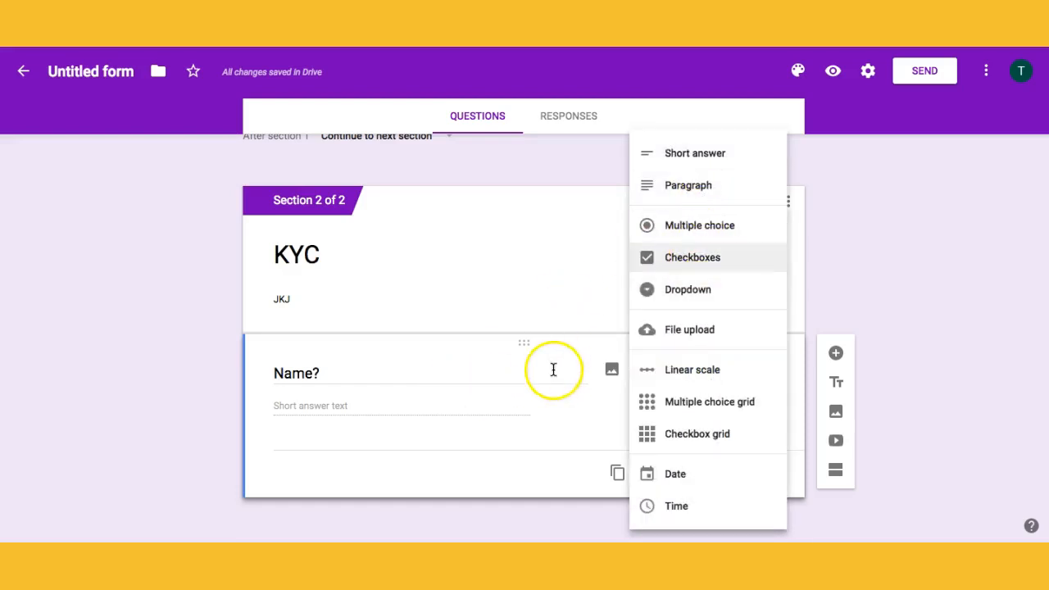
pyautogui.click(1011, 201)
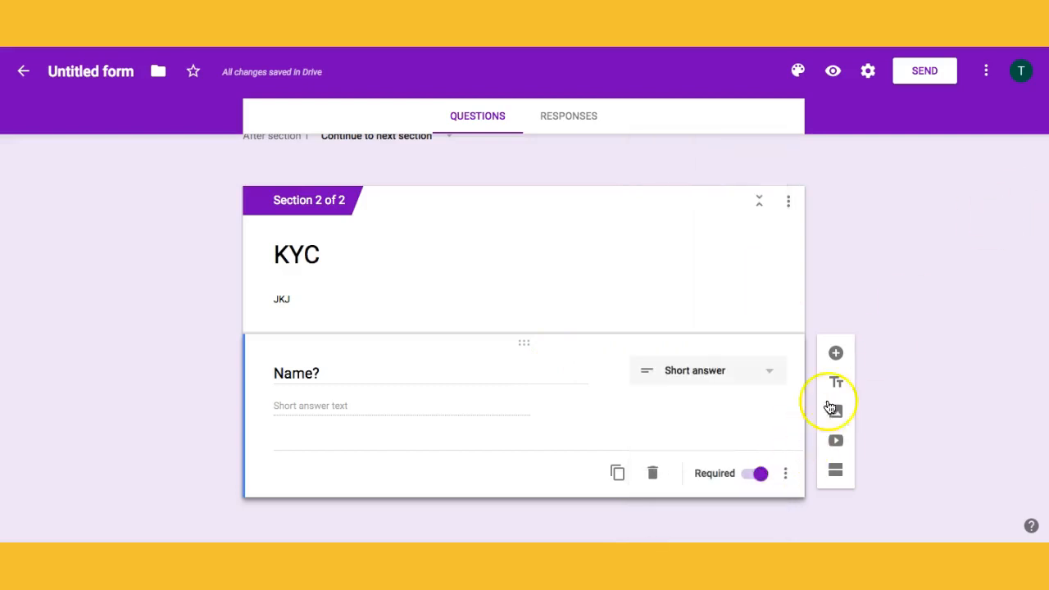
# Step: Add a question titled "Email" below the Name? question and make it required
pyautogui.click(838, 354)
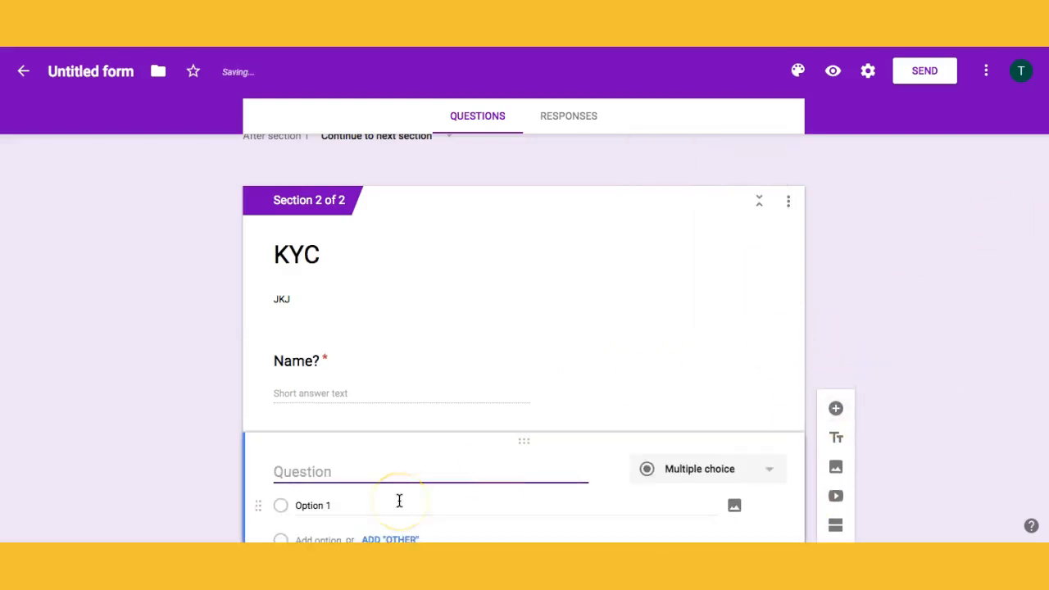
pyautogui.write('Ema')
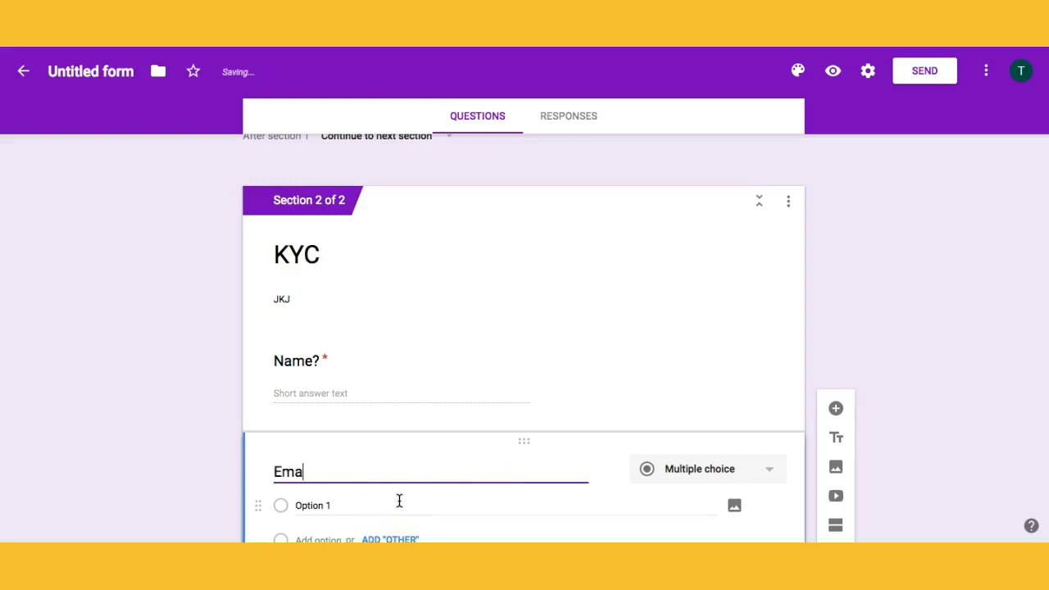
pyautogui.write('il')
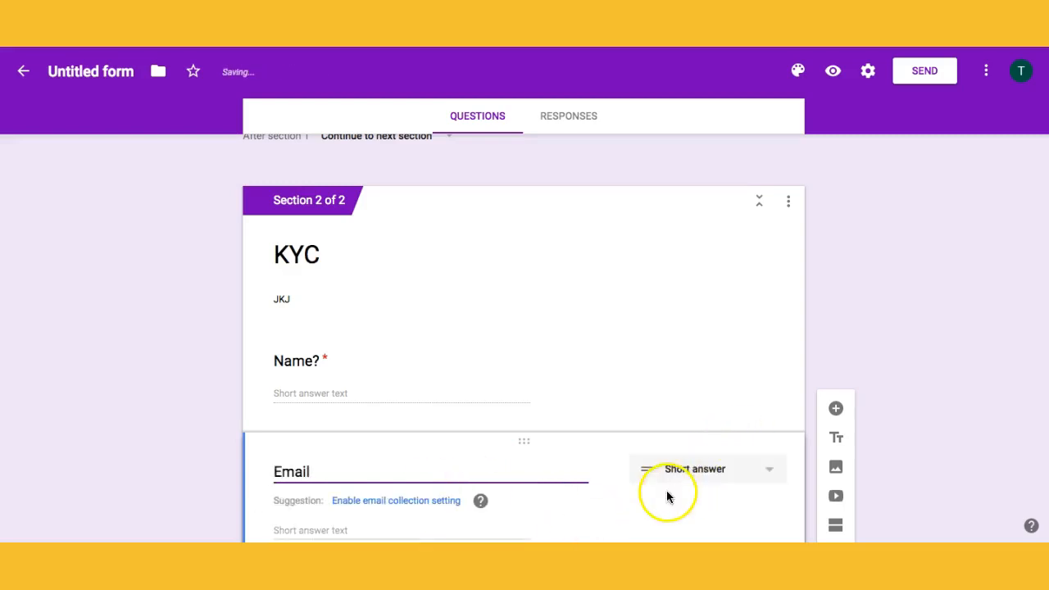
pyautogui.click(902, 345)
pyautogui.scroll(-2, 902, 344)
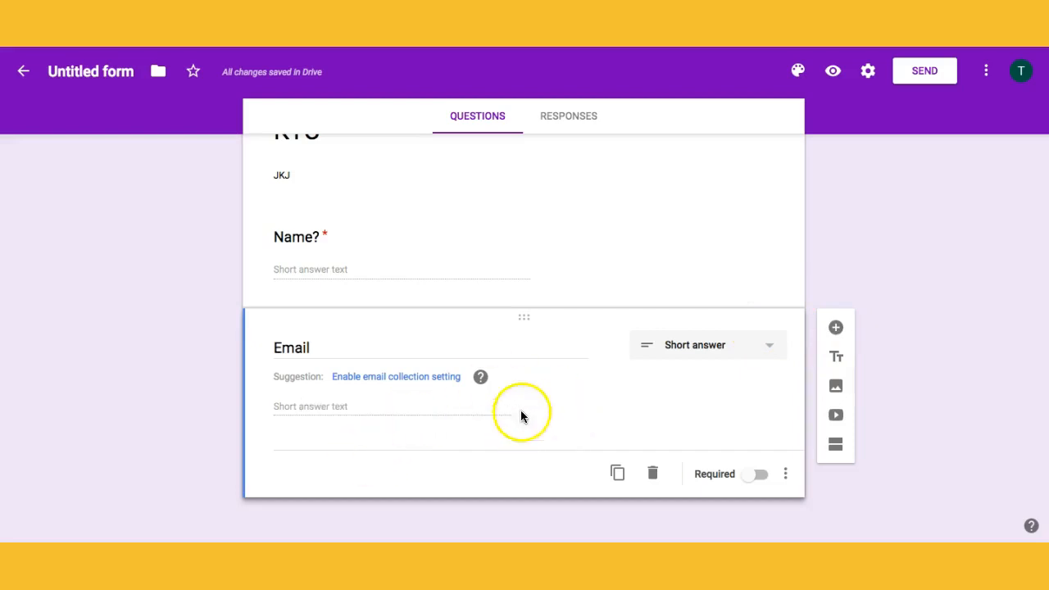
pyautogui.click(761, 475)
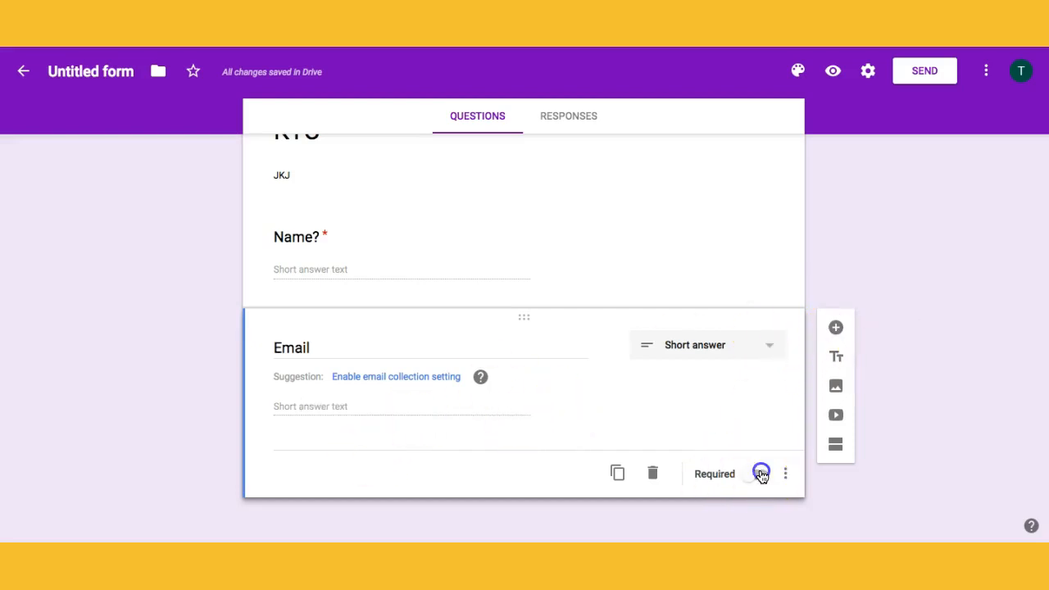
# Step: Add a question titled "Date of birth" below Email with the Date answer type and make it required
pyautogui.click(836, 329)
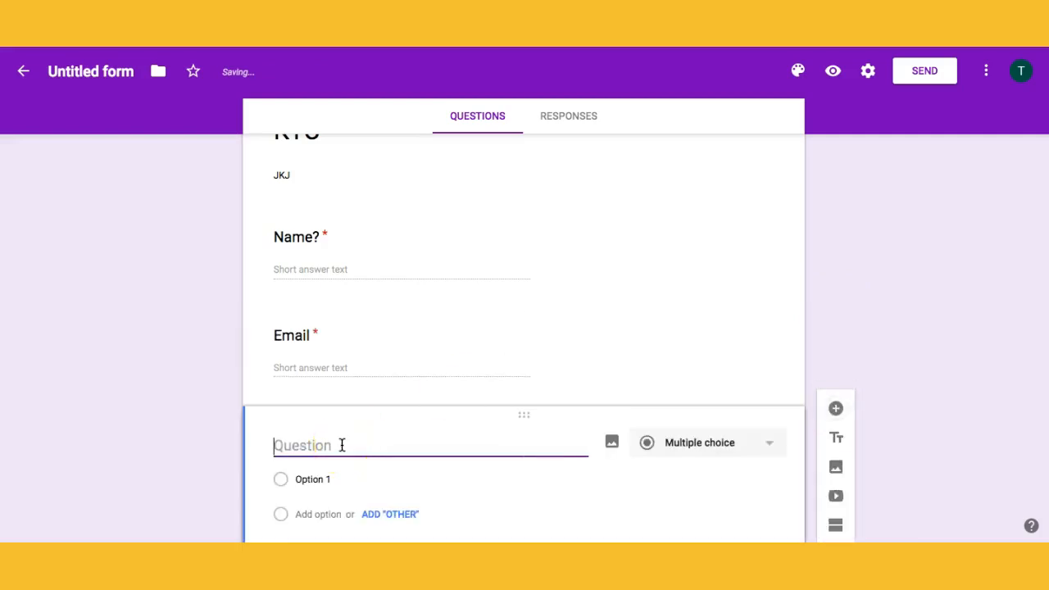
pyautogui.write('Date of birth')
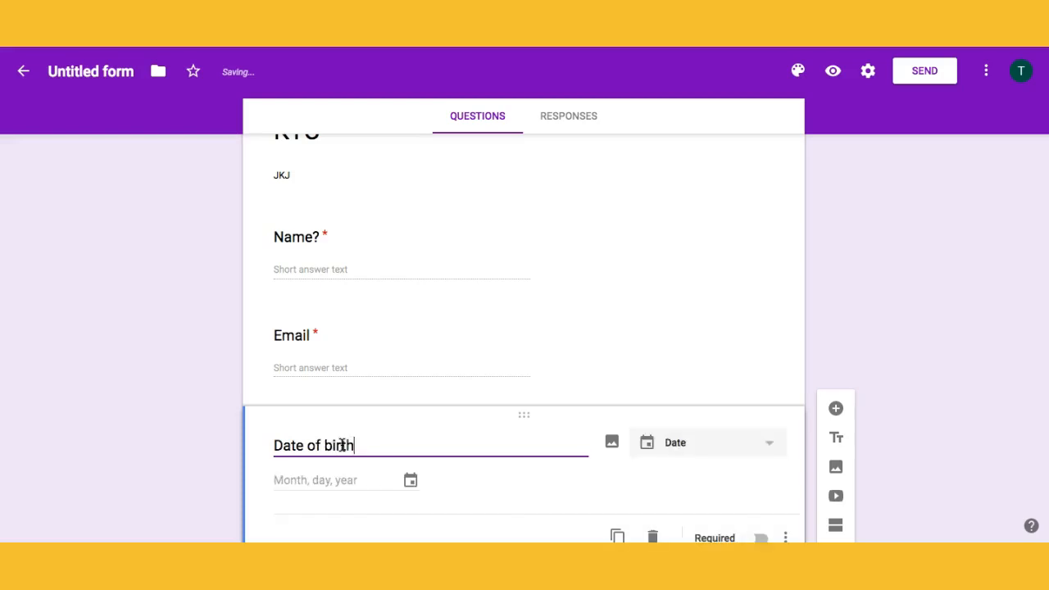
pyautogui.click(743, 456)
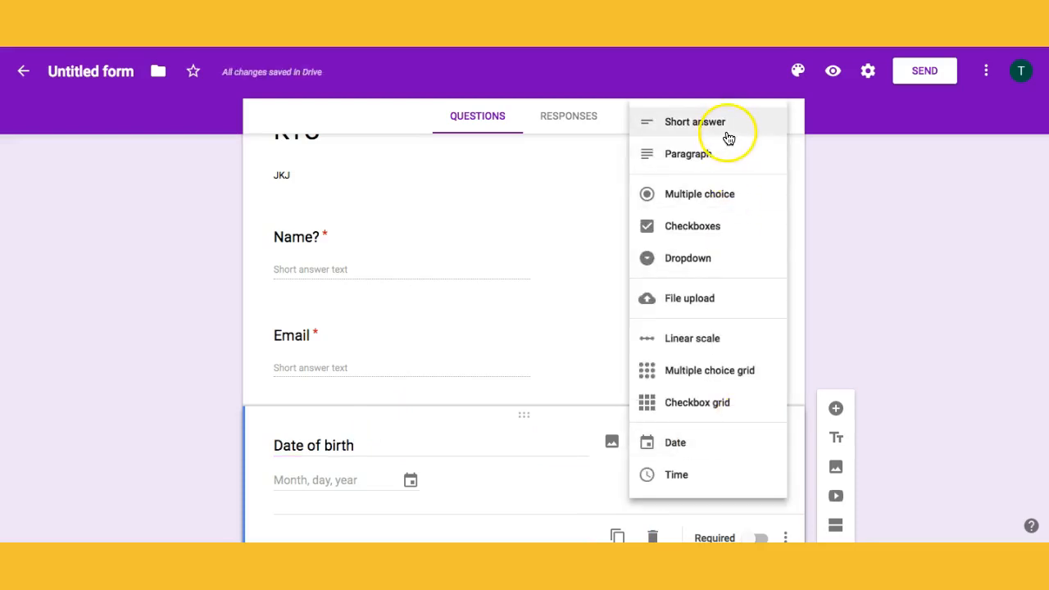
pyautogui.click(726, 437)
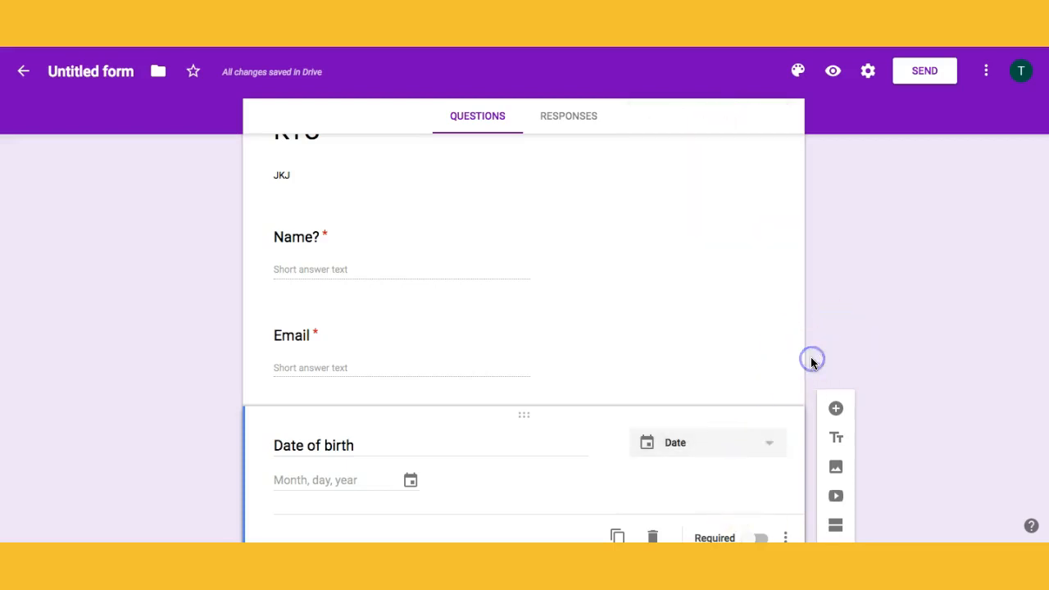
pyautogui.click(767, 475)
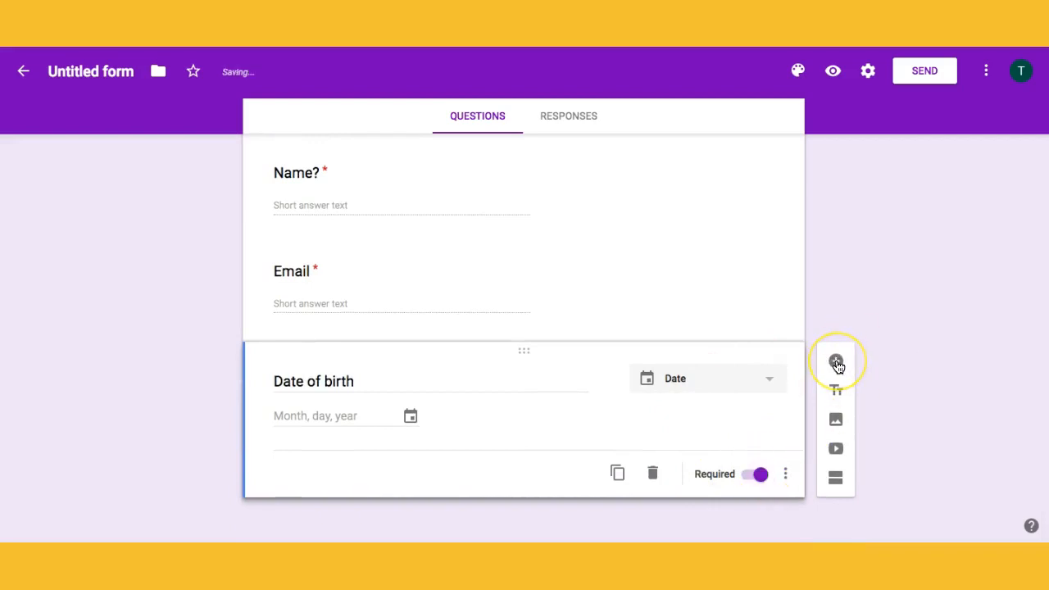
# Step: Add a multiple choice question titled "Which....?" below Date of birth and make it required
pyautogui.click(836, 362)
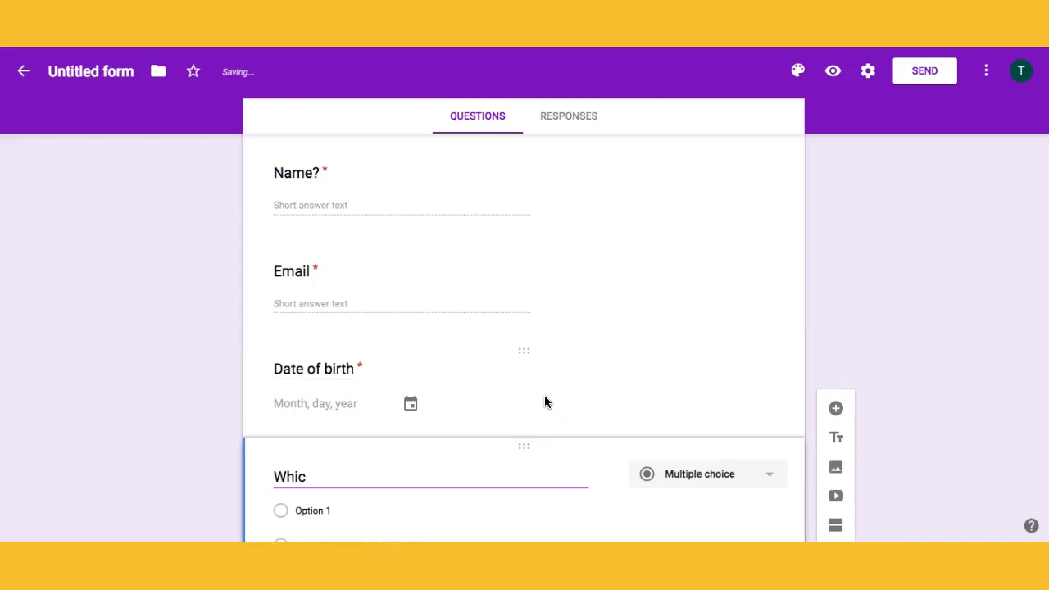
pyautogui.write('Which....?')
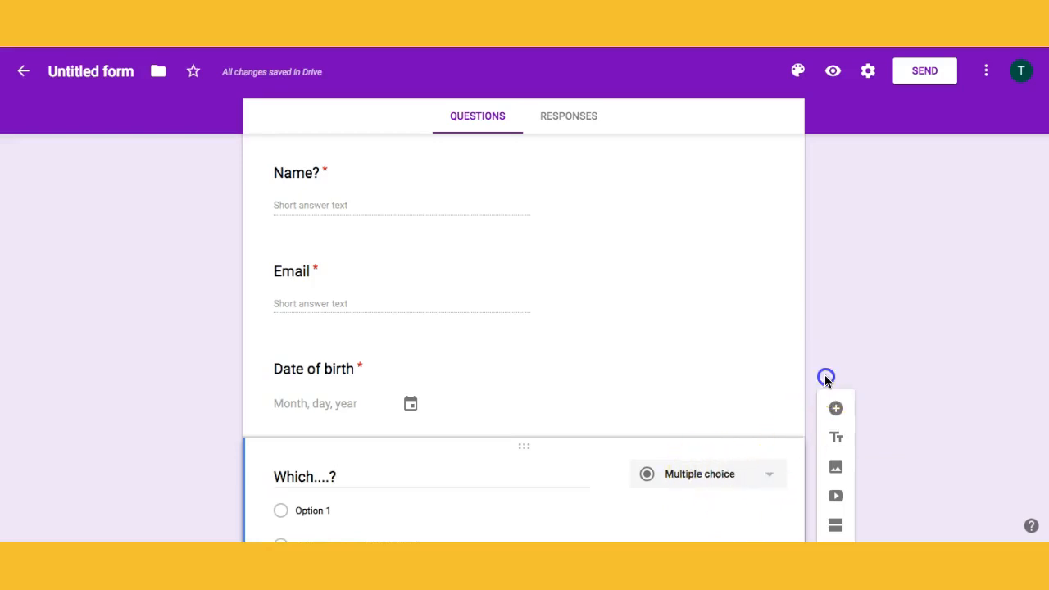
pyautogui.scroll(-2, 824, 374)
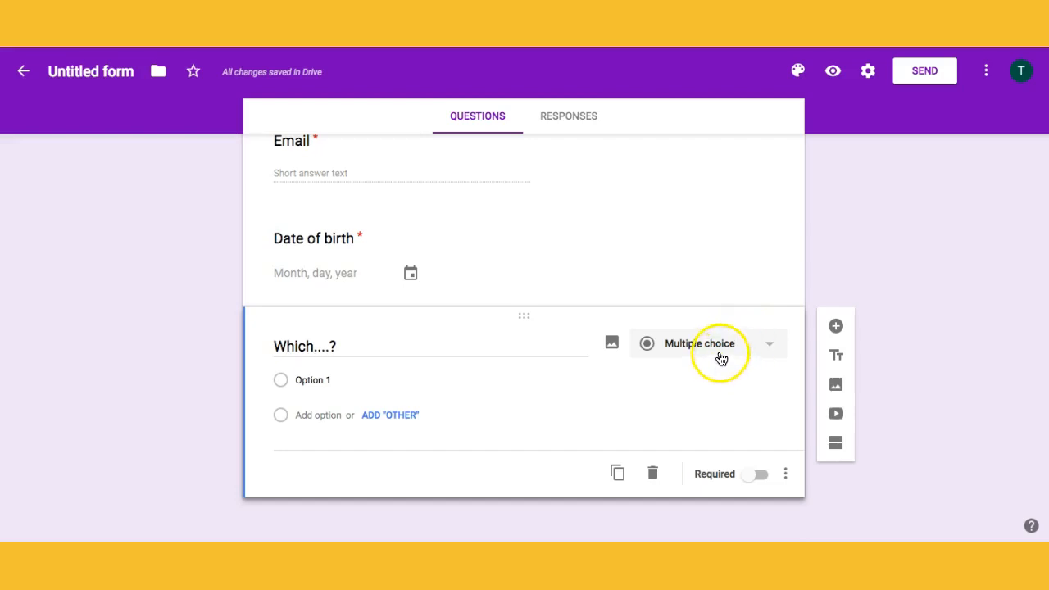
pyautogui.click(761, 475)
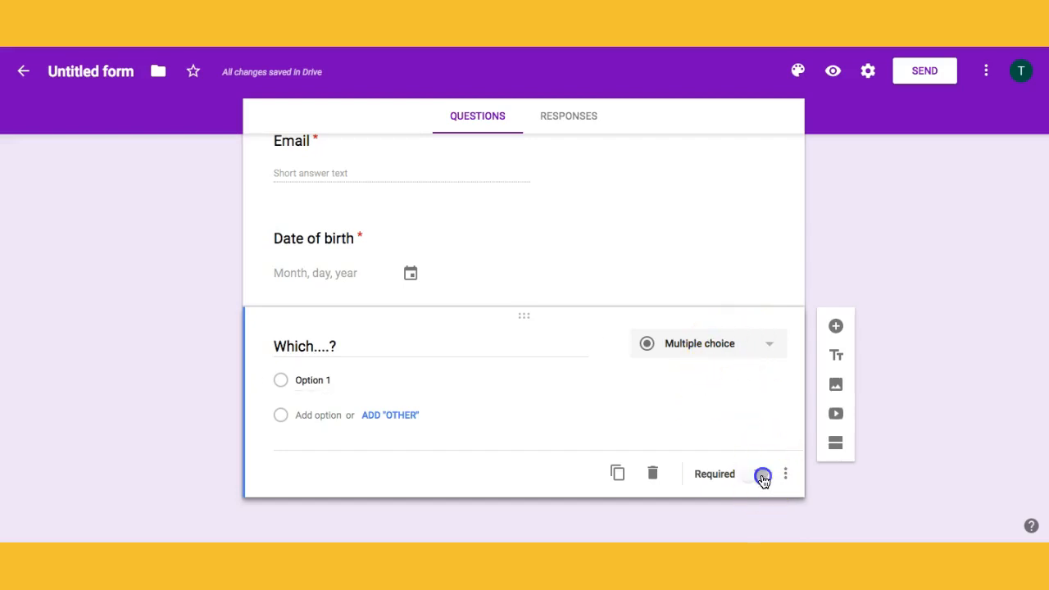
# Step: Add another question titled "Where?" below the "Which....?" question
pyautogui.click(836, 326)
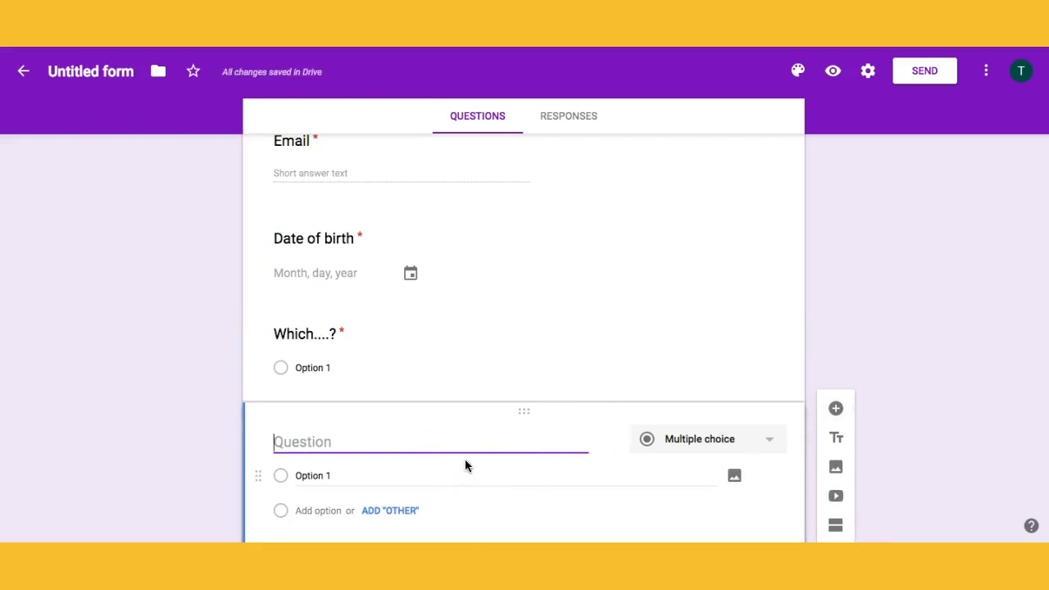
pyautogui.write('W')
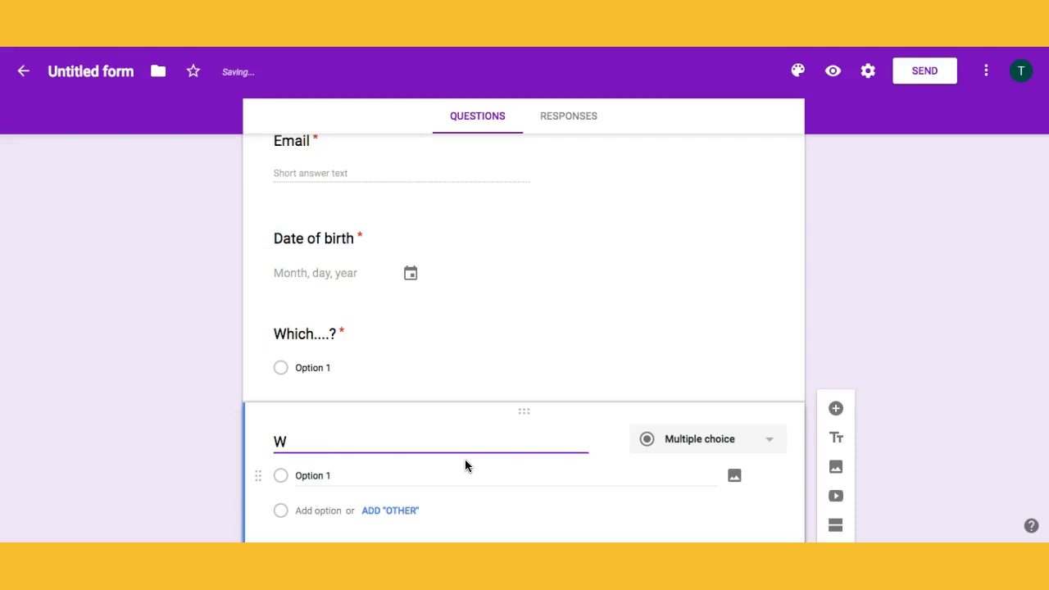
pyautogui.write('here?')
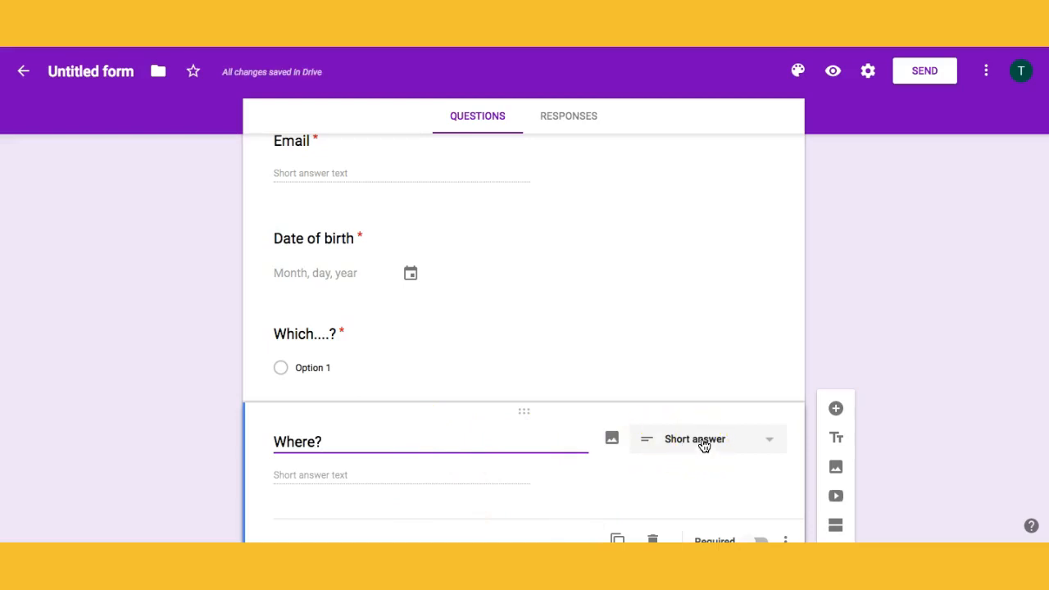
# Step: Set the answer type of the "Where?" question to Checkboxes
pyautogui.scroll(-2, 989, 369)
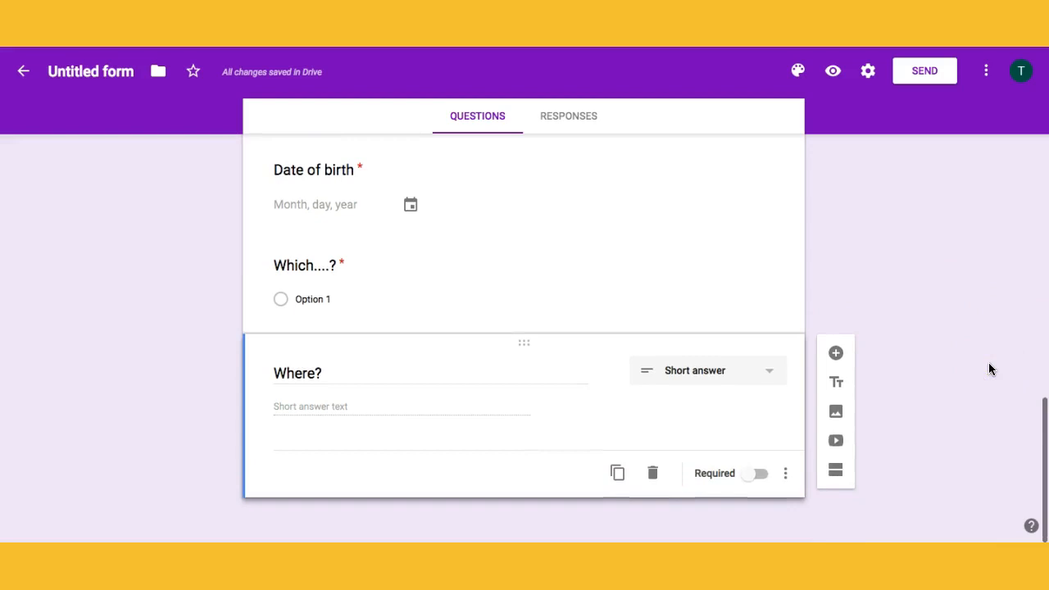
pyautogui.click(728, 372)
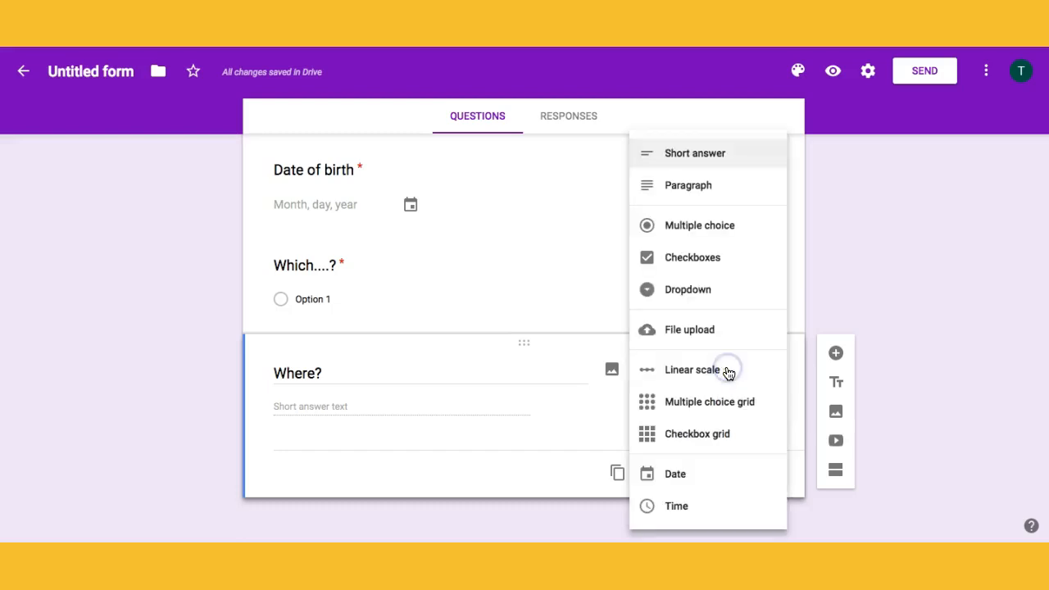
pyautogui.click(554, 416)
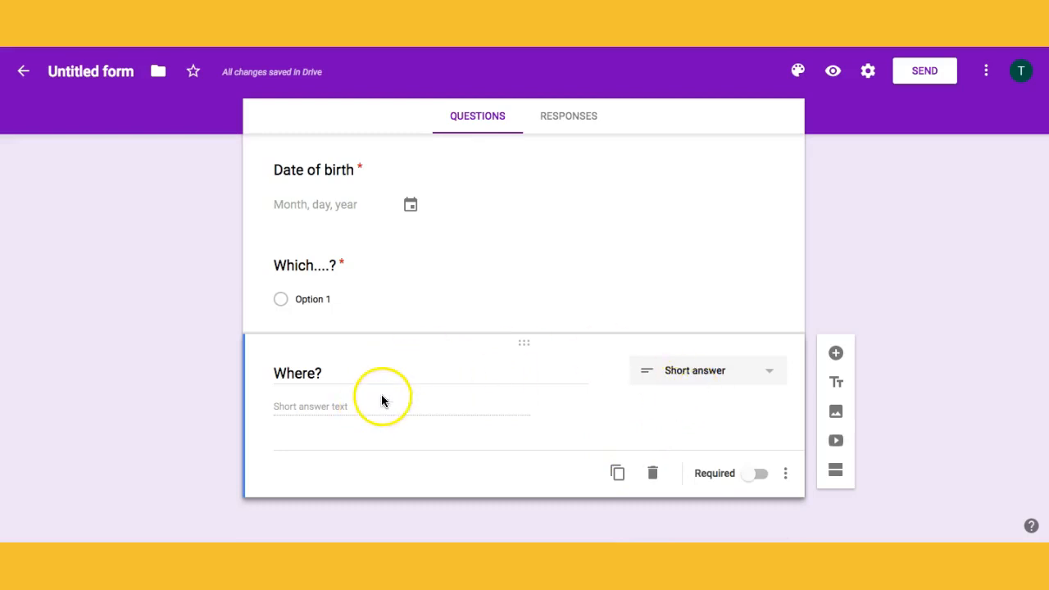
pyautogui.click(737, 378)
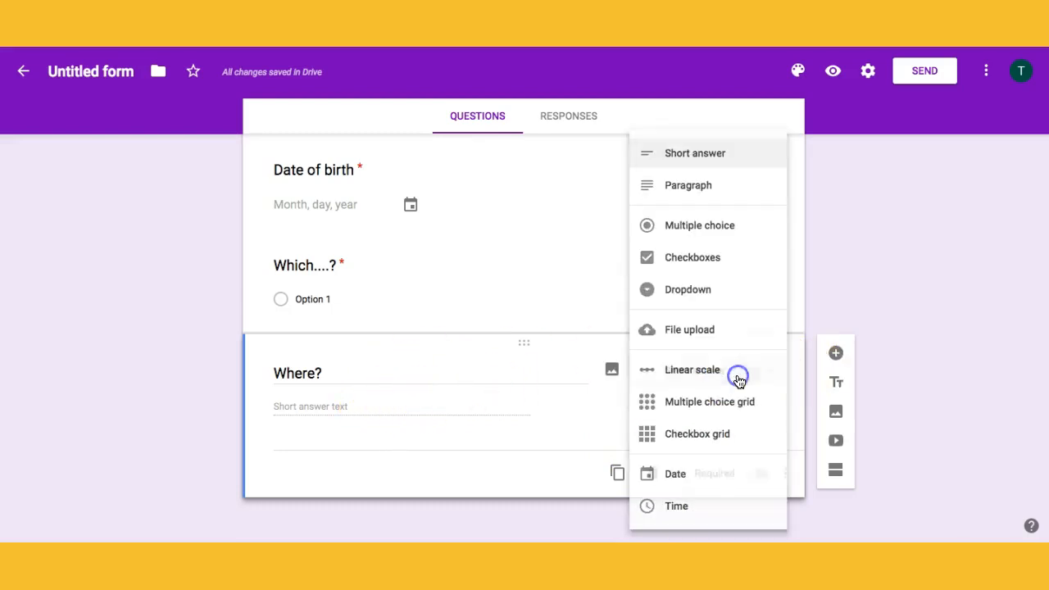
pyautogui.click(712, 258)
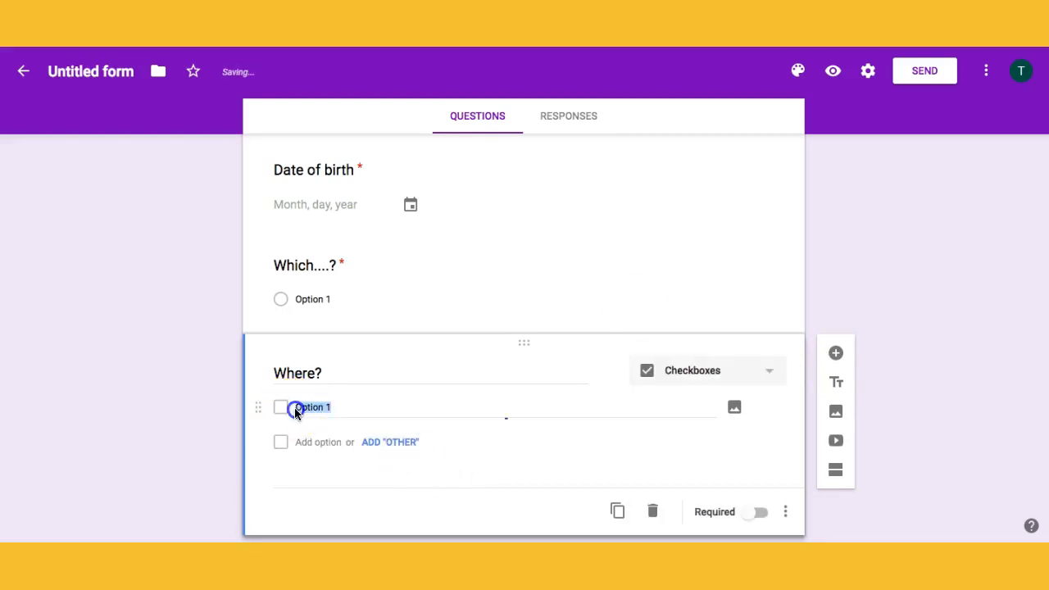
# Step: Enter "lagos" and "canade" as the checkbox options of the "Where?" question and make it required
pyautogui.press('BackSpace')
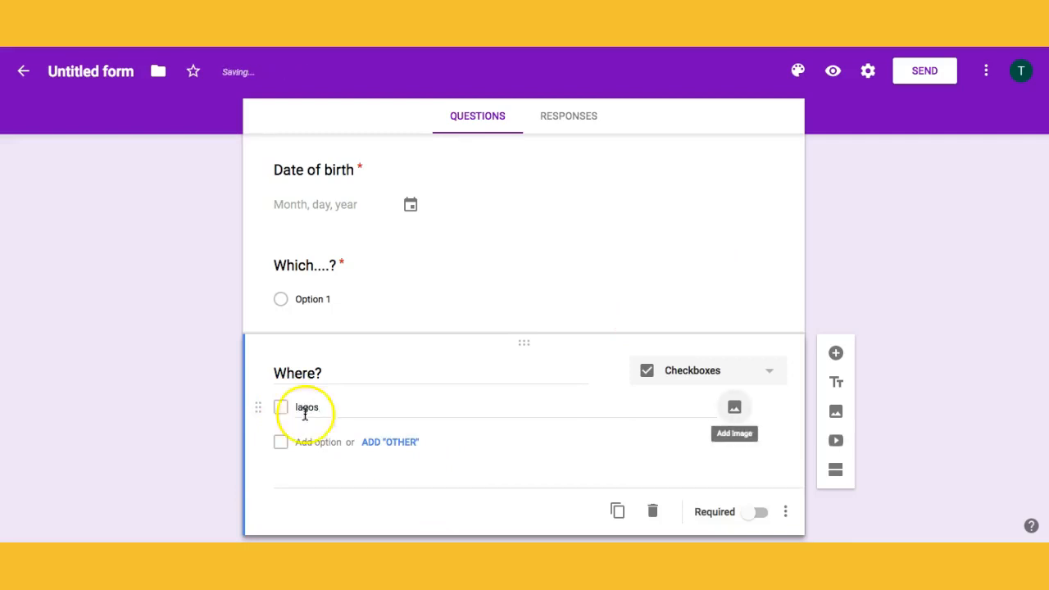
pyautogui.click(316, 442)
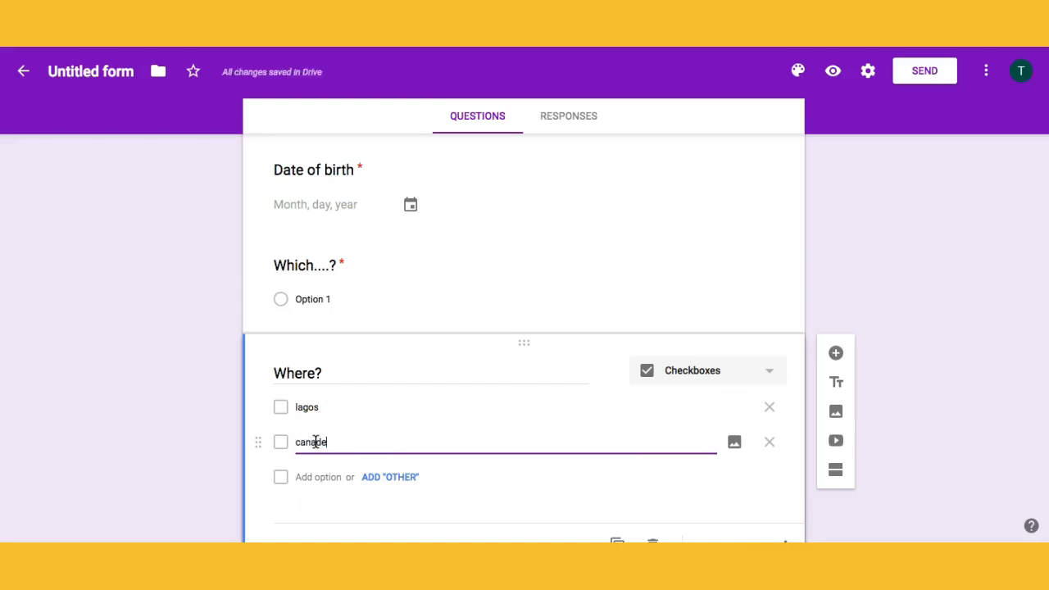
pyautogui.click(852, 309)
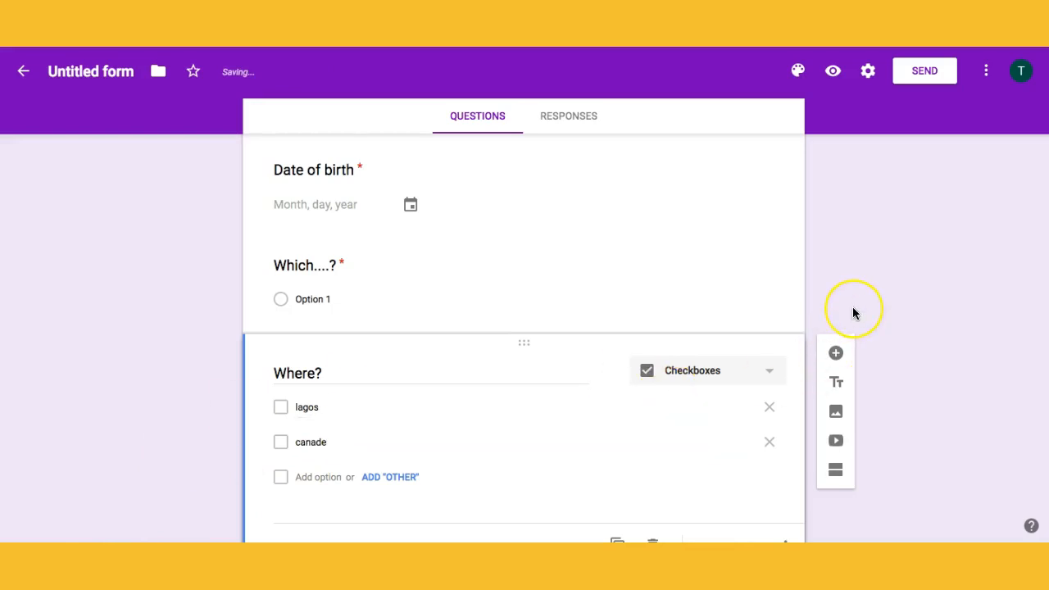
pyautogui.scroll(-1, 852, 313)
pyautogui.click(760, 474)
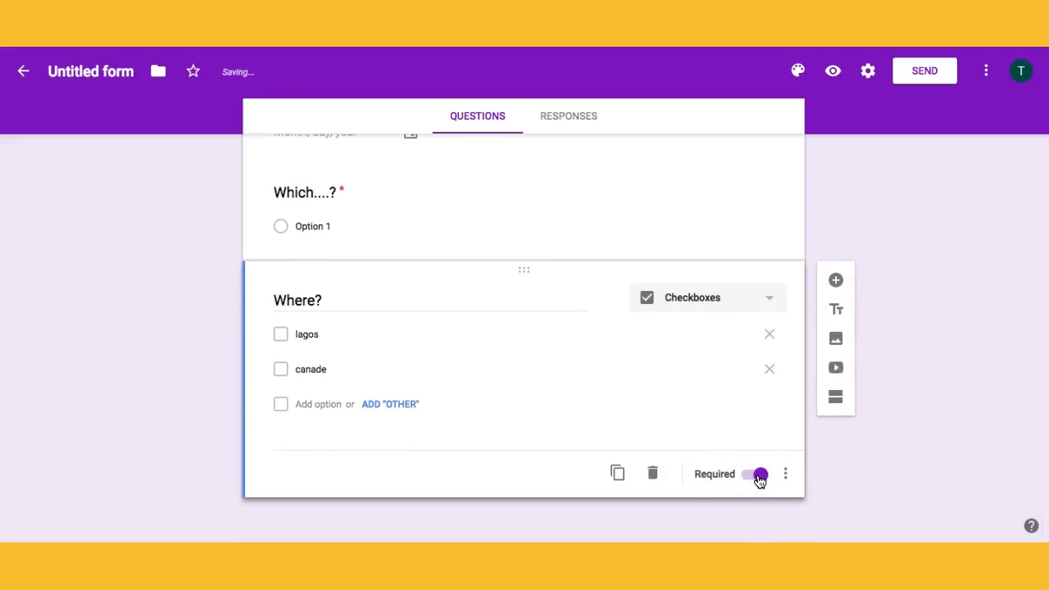
# Step: Add a new section after the "Where?" question, titled "thank you!" with the description "mnn,"
pyautogui.click(835, 398)
pyautogui.click(948, 377)
pyautogui.scroll(-2, 948, 377)
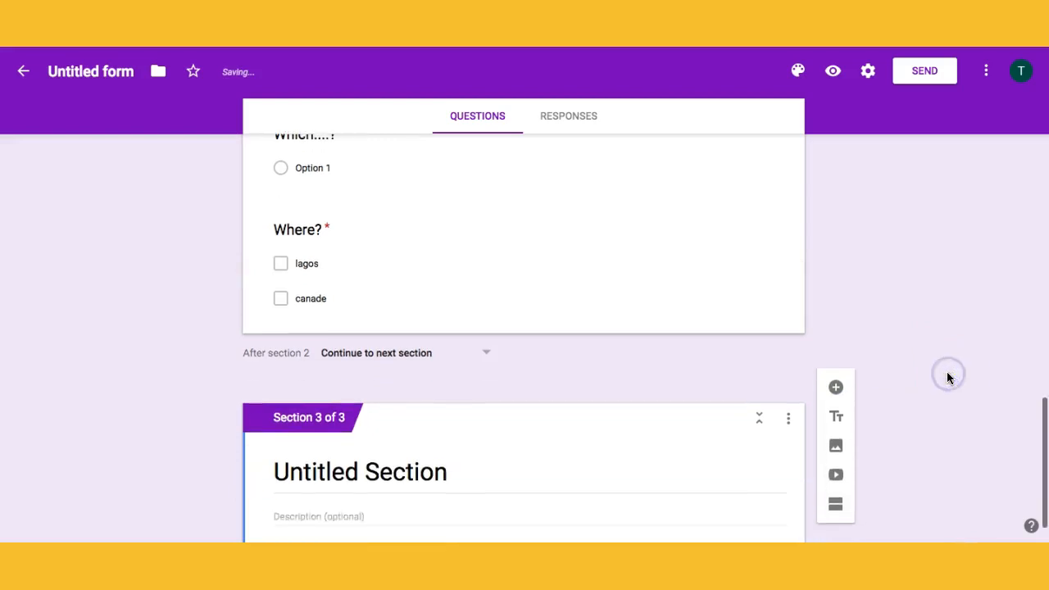
pyautogui.click(346, 477)
pyautogui.click(404, 440)
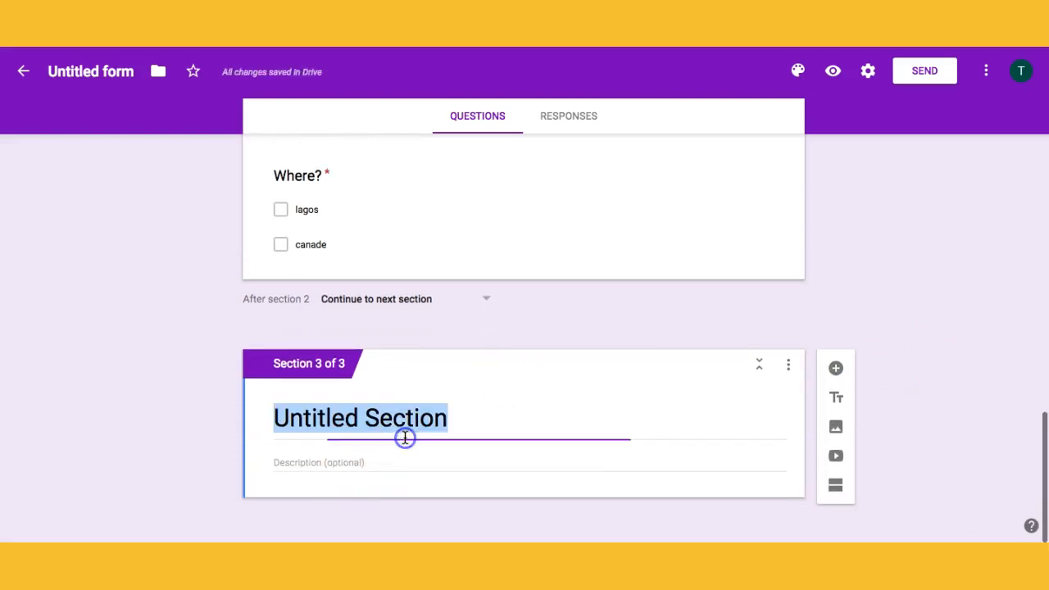
pyautogui.write('thank')
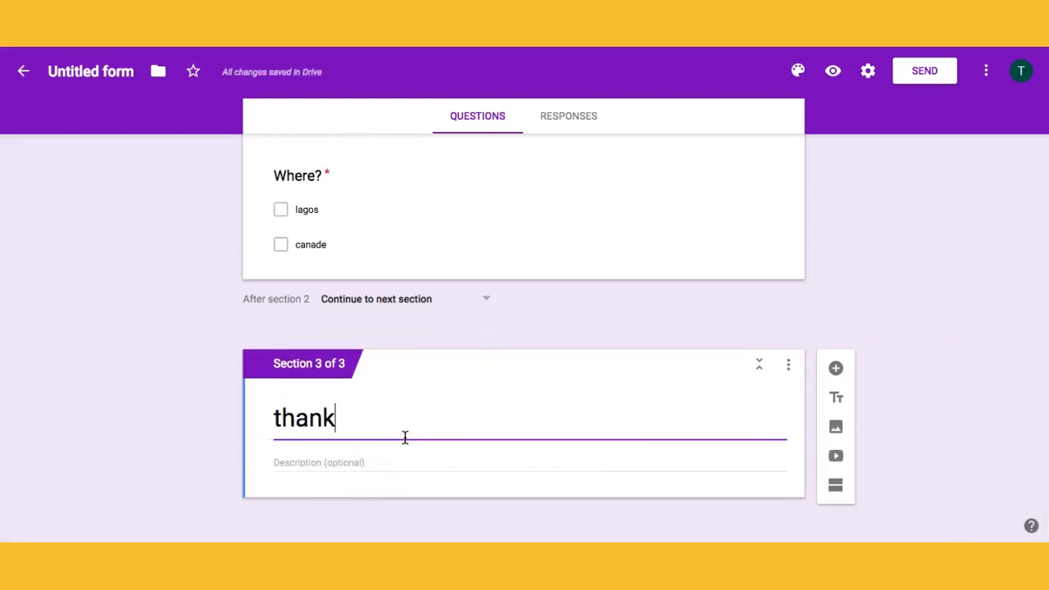
pyautogui.write(' you@')
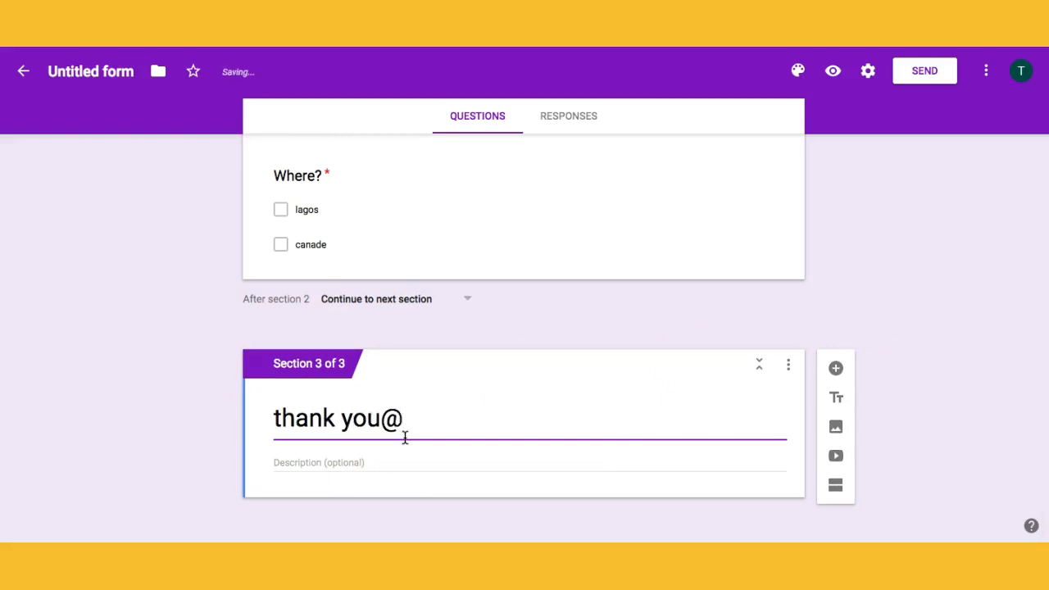
pyautogui.click(402, 477)
pyautogui.click(397, 462)
pyautogui.write('mnn.')
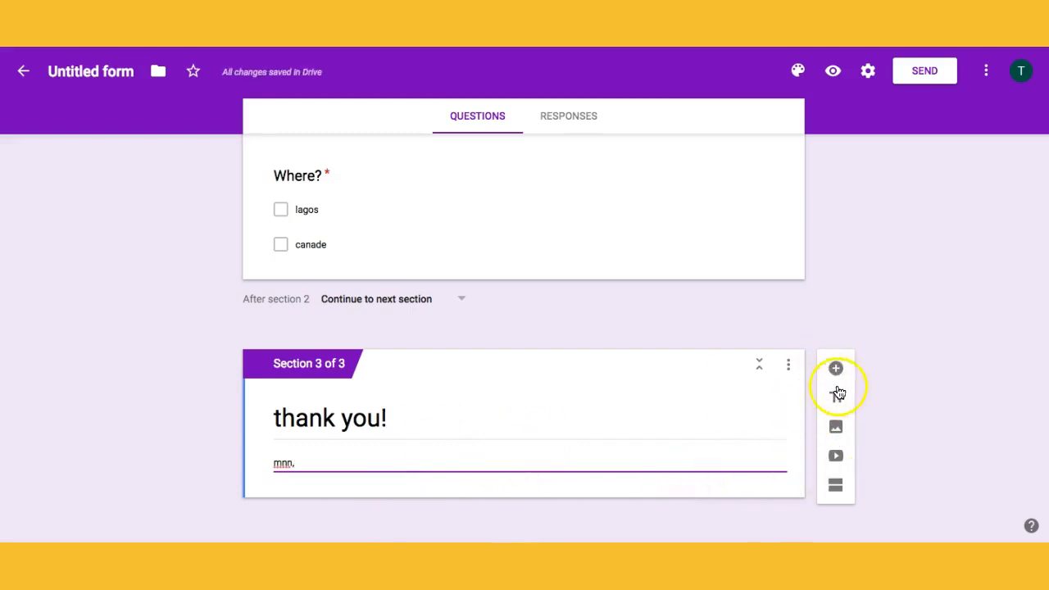
# Step: Upload the 1-On-1 PNG image dated Mar 1, 2018, 3:01 PM from the Downloads folder into the "thank you!" section
pyautogui.click(835, 426)
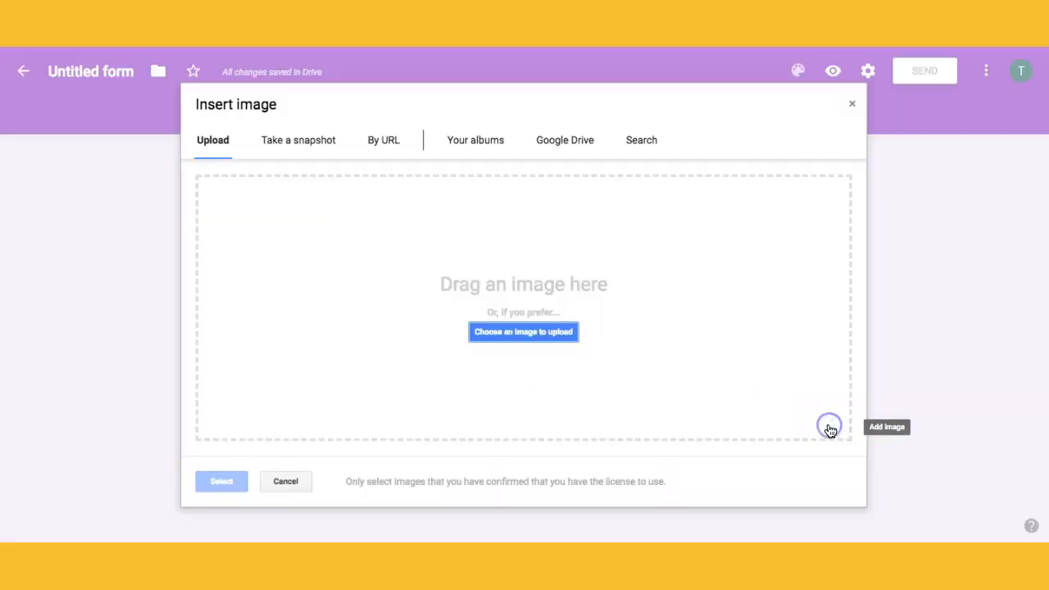
pyautogui.click(542, 330)
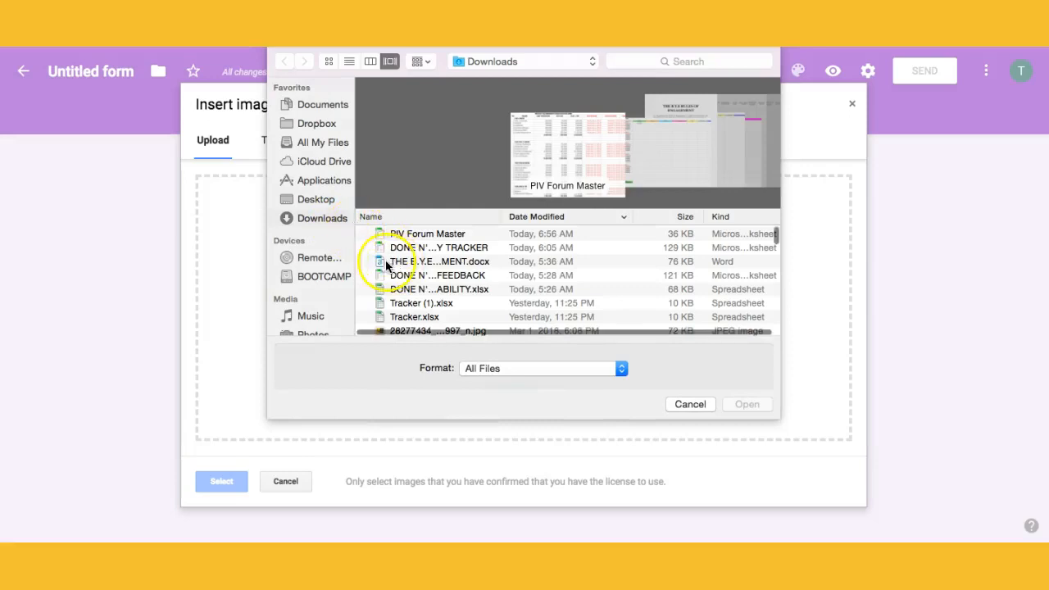
pyautogui.click(329, 217)
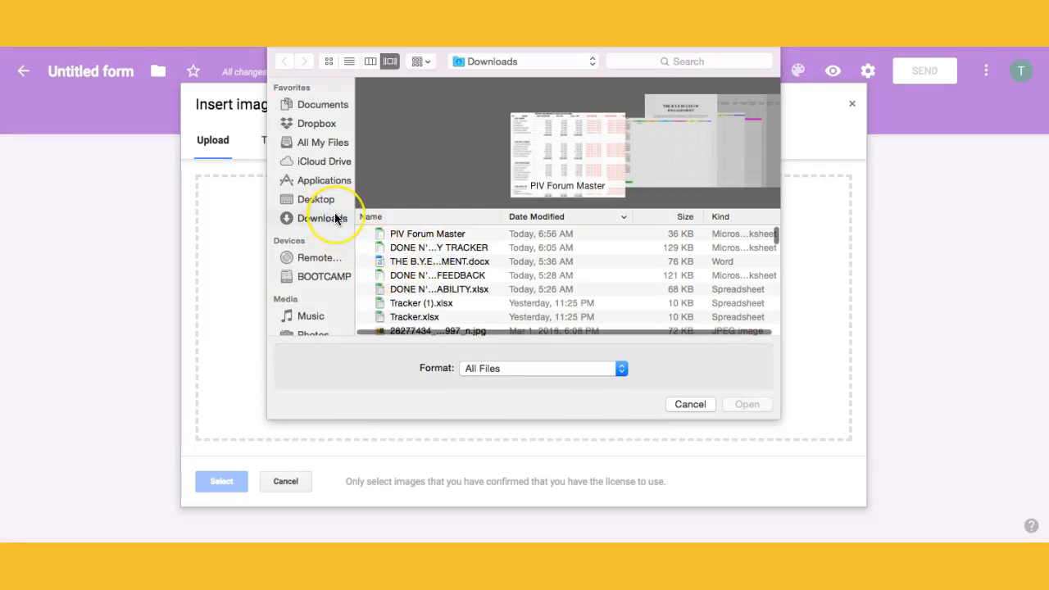
pyautogui.press('Down')
pyautogui.press('Down')
pyautogui.press('Down')
pyautogui.press('Down')
pyautogui.press('Down')
pyautogui.press('Down')
pyautogui.press('Down')
pyautogui.press('Down')
pyautogui.press('Down')
pyautogui.press('Down')
pyautogui.press('Down')
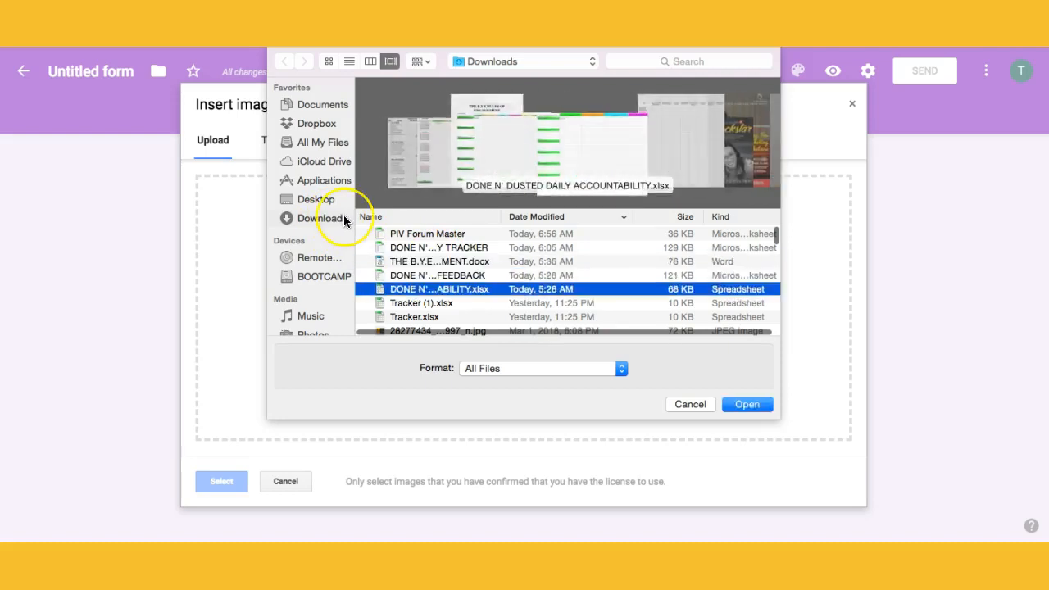
pyautogui.press('Down')
pyautogui.press('Down')
pyautogui.press('Down')
pyautogui.press('Down')
pyautogui.press('Down')
pyautogui.press('Down')
pyautogui.press('Down')
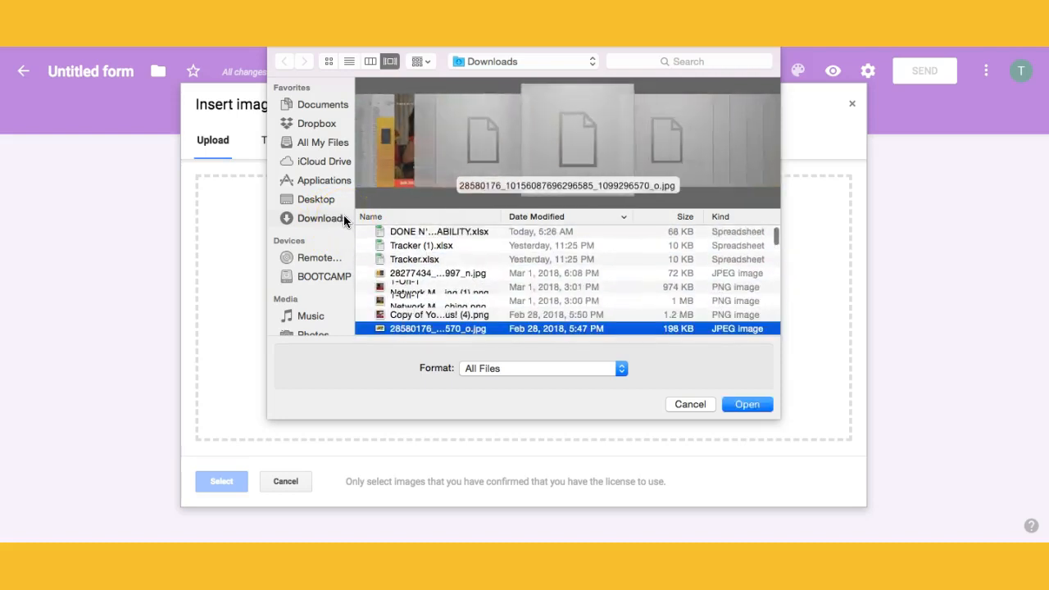
pyautogui.press('Up')
pyautogui.press('Up')
pyautogui.press('Up')
pyautogui.press('Up')
pyautogui.press('Up')
pyautogui.press('Up')
pyautogui.press('Up')
pyautogui.press('Up')
pyautogui.press('Up')
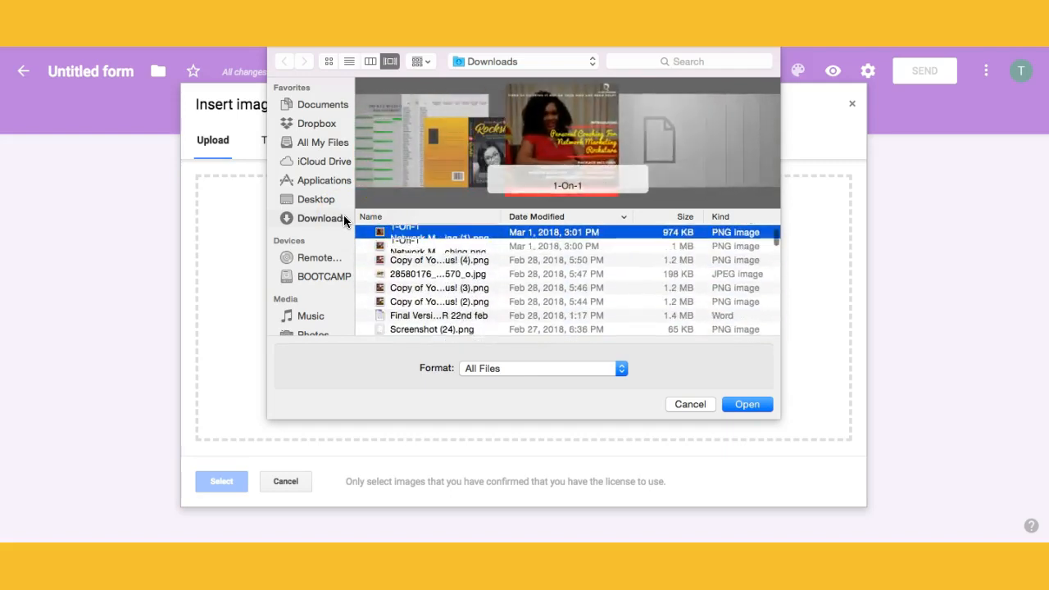
pyautogui.click(731, 409)
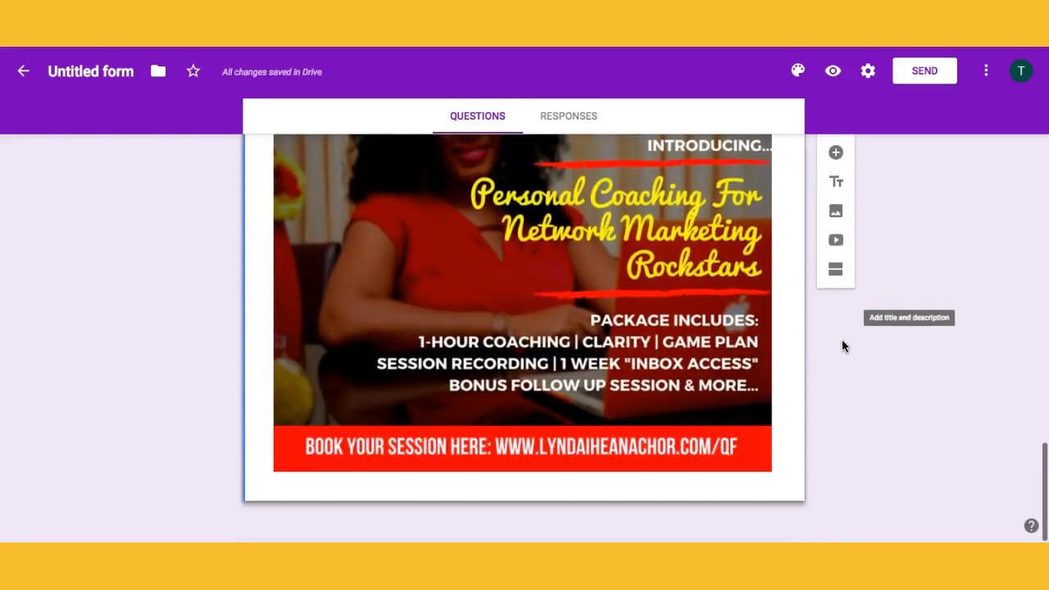
# Step: Collapse the "thank you!" section and expand it again
pyautogui.scroll(4, 842, 340)
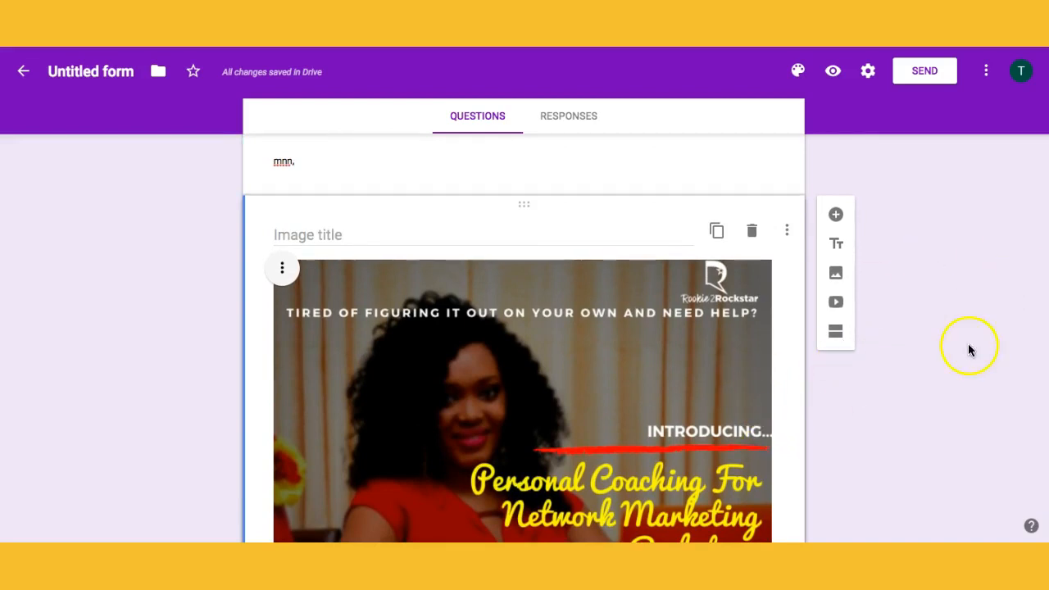
pyautogui.scroll(3, 896, 211)
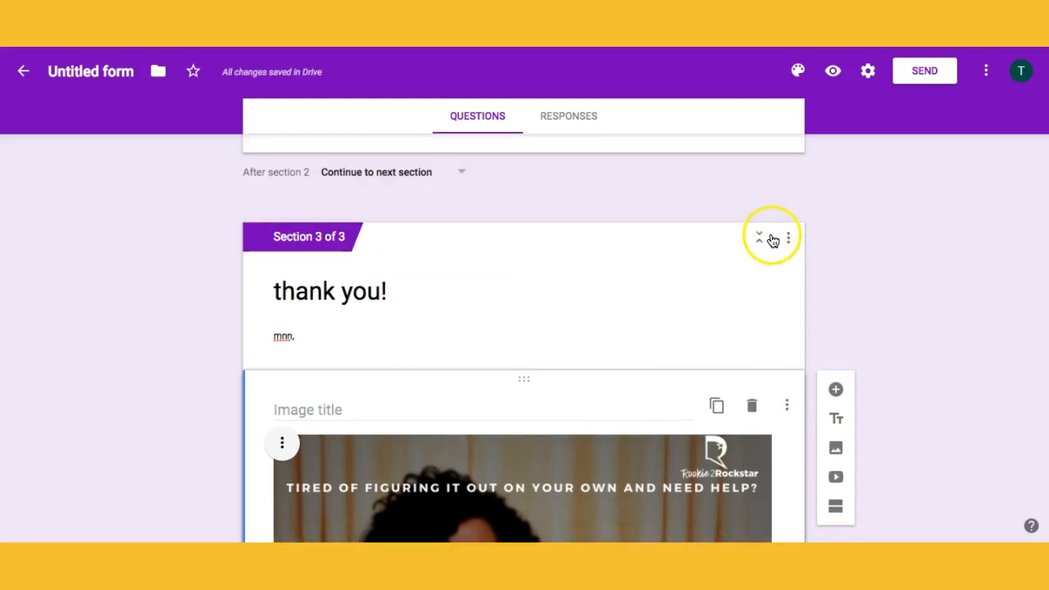
pyautogui.click(761, 240)
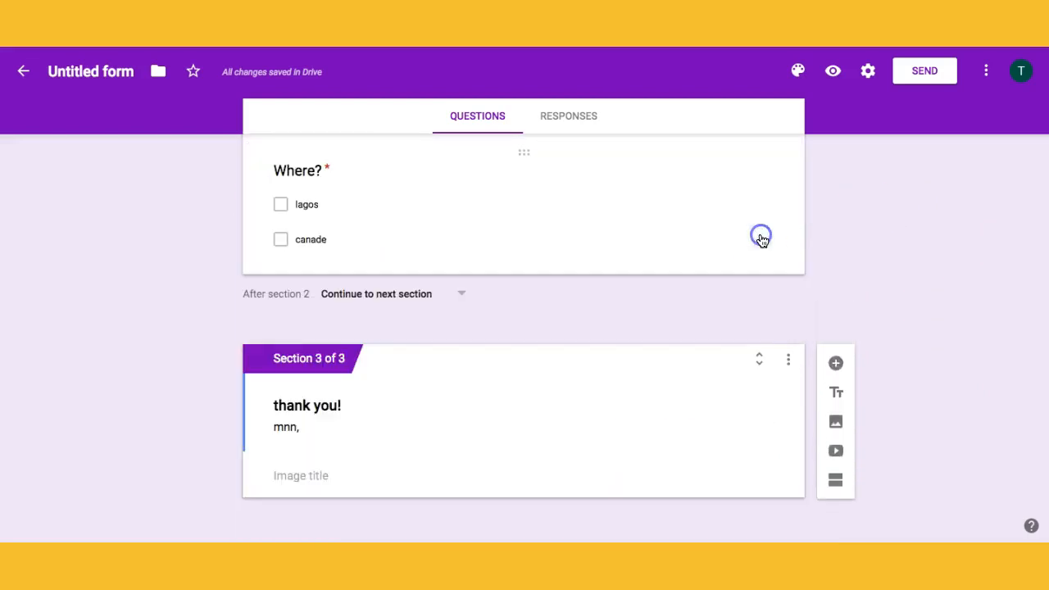
pyautogui.click(759, 365)
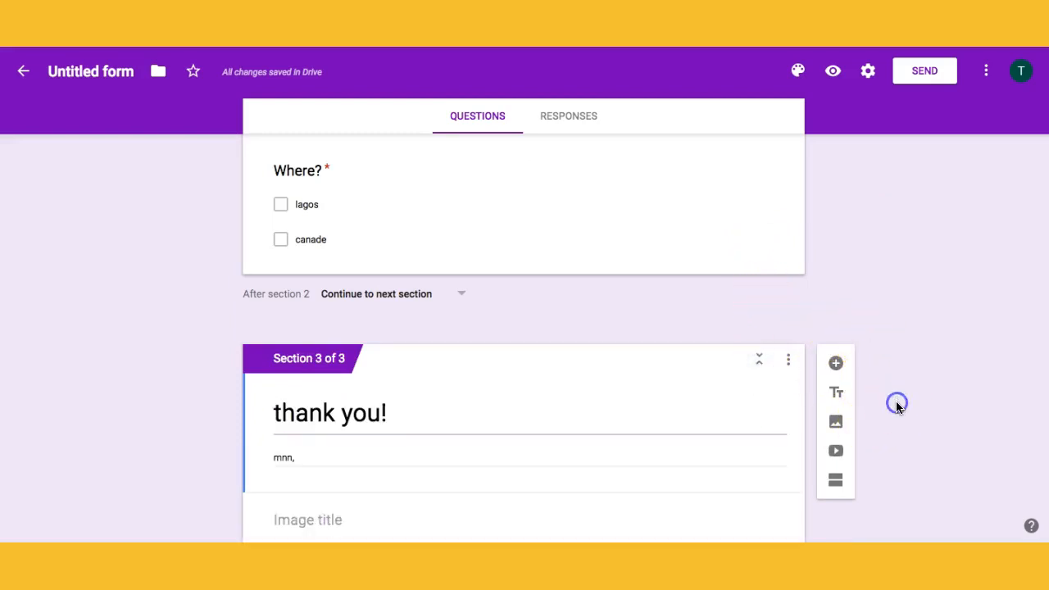
# Step: Review the form's sections from the beginning and examine the section actions available for the KYC section
pyautogui.scroll(-3, 895, 402)
pyautogui.scroll(-1, 895, 401)
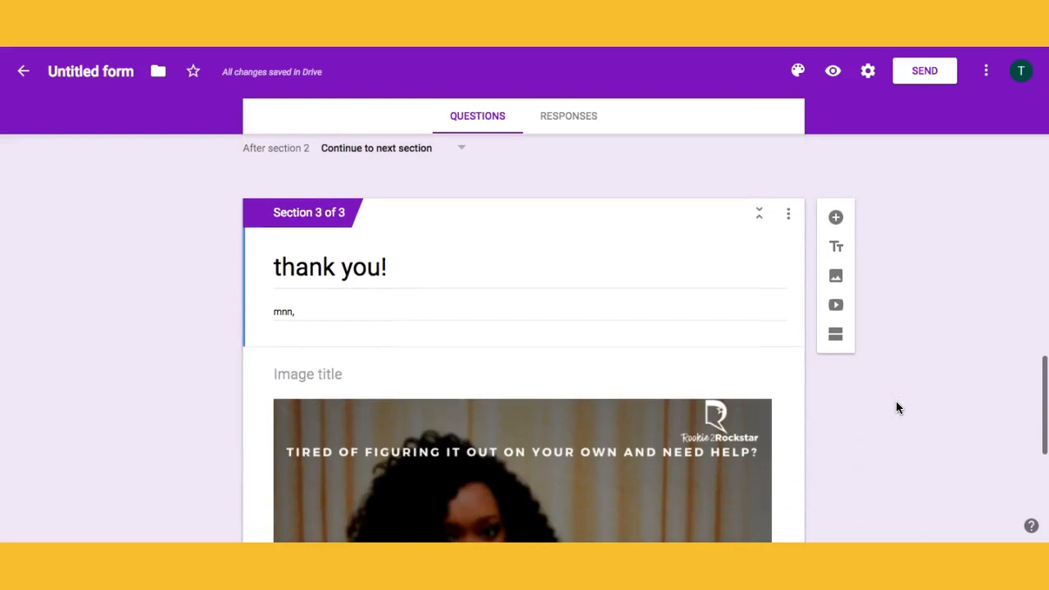
pyautogui.moveTo(1043, 408); pyautogui.dragTo(1023, 74)
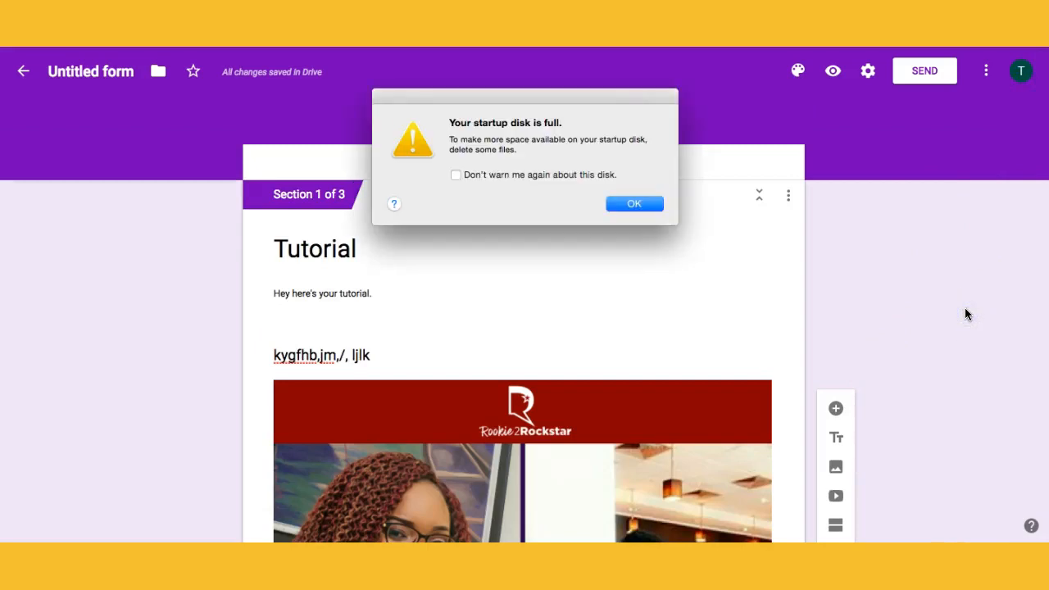
pyautogui.click(621, 204)
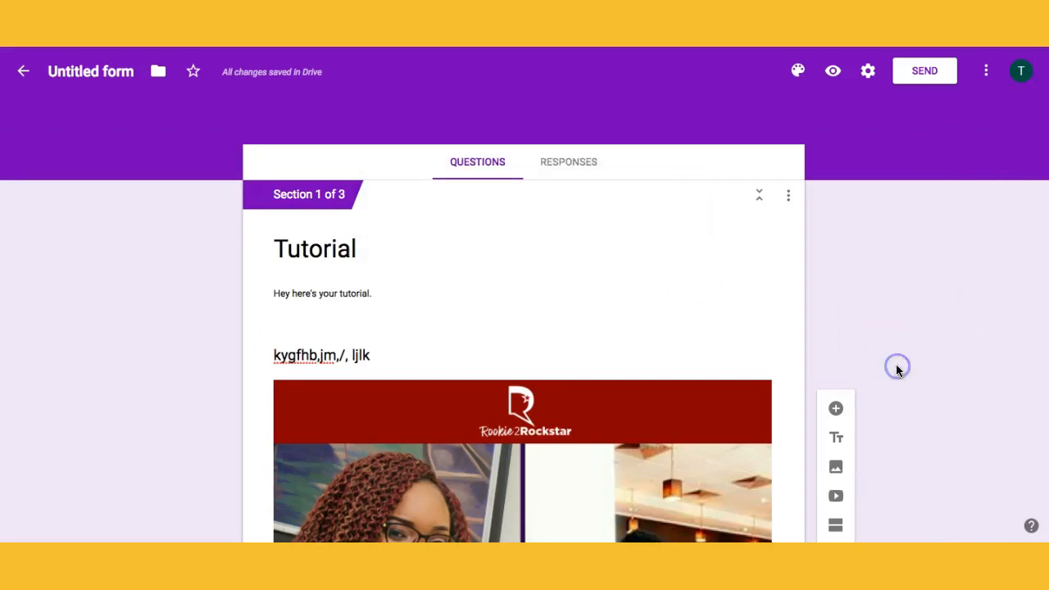
pyautogui.scroll(-5, 896, 370)
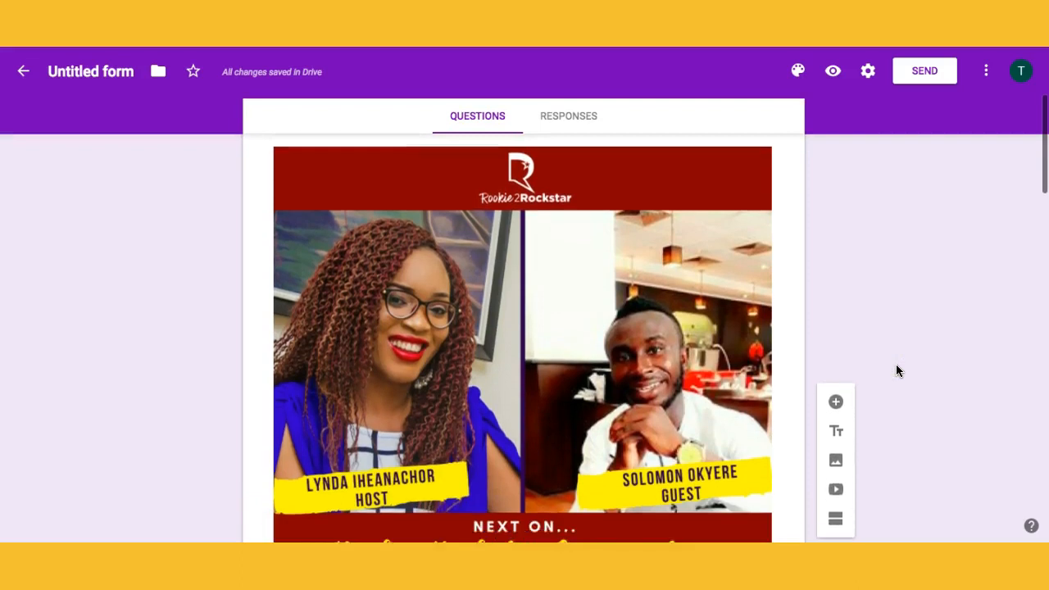
pyautogui.scroll(-5, 896, 371)
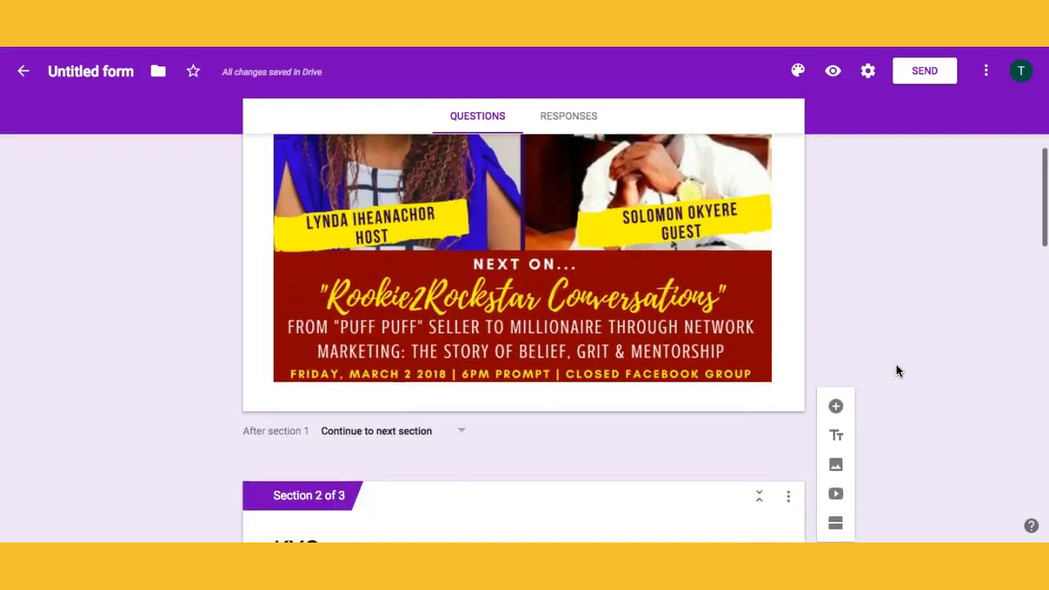
pyautogui.click(788, 500)
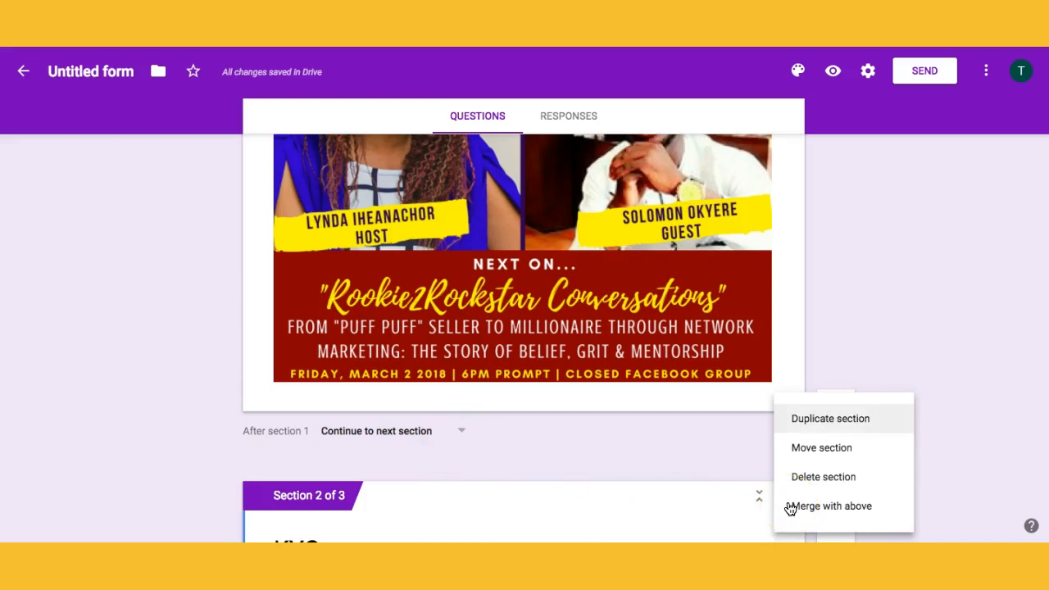
pyautogui.click(993, 231)
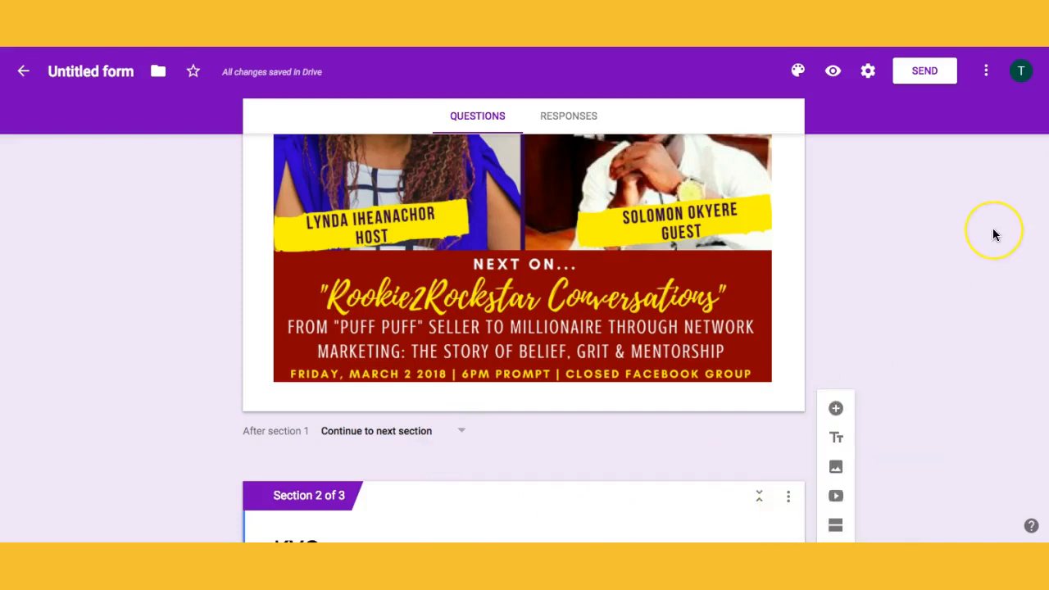
pyautogui.scroll(3, 993, 230)
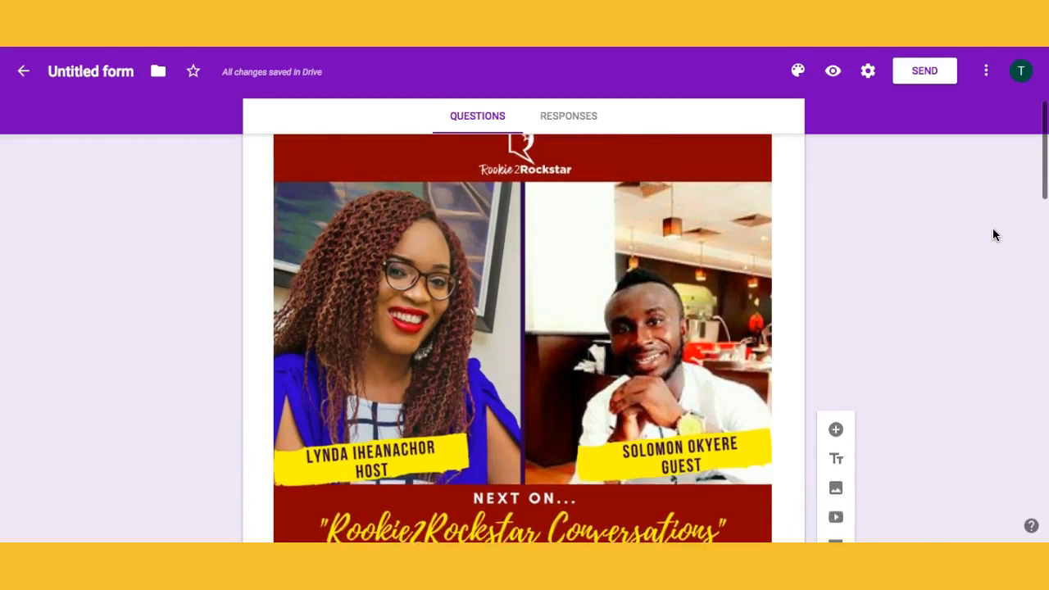
pyautogui.scroll(2, 992, 235)
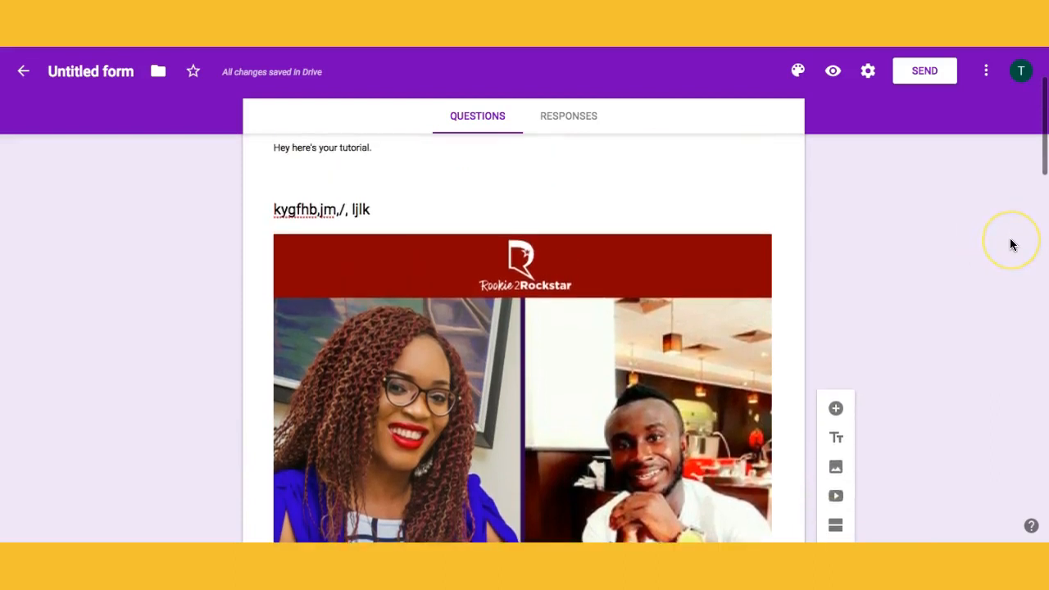
pyautogui.scroll(2, 1010, 245)
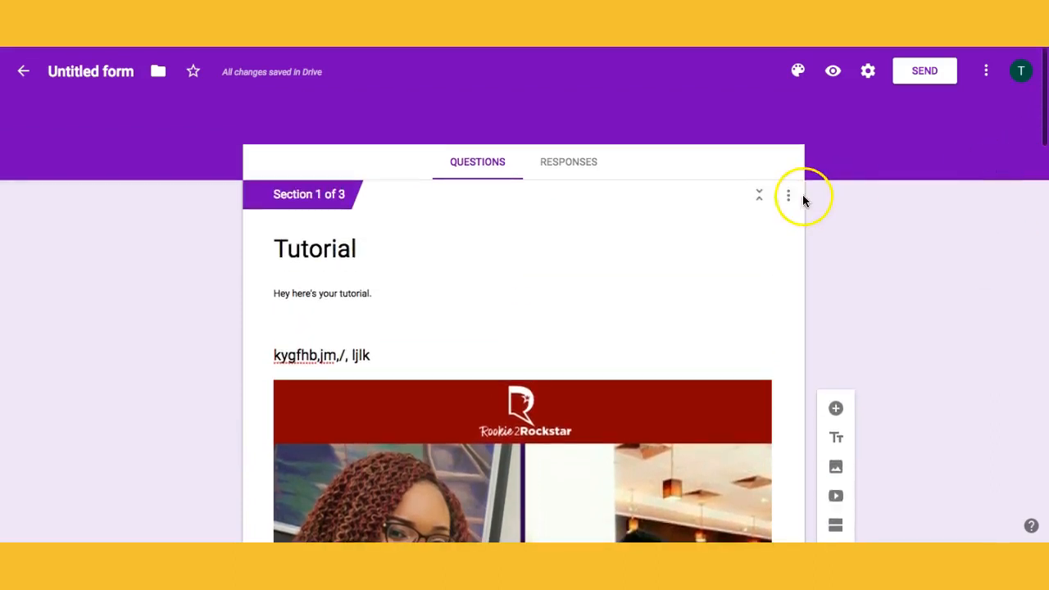
# Step: Examine the section actions available for the Tutorial section
pyautogui.click(790, 198)
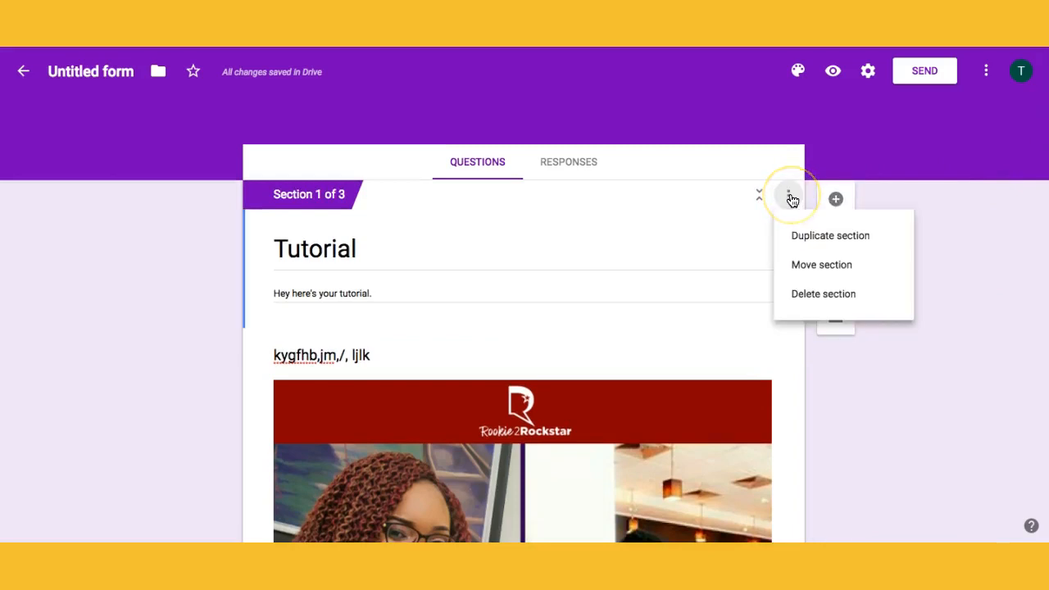
pyautogui.click(961, 235)
pyautogui.scroll(-1, 963, 237)
pyautogui.scroll(-1, 963, 240)
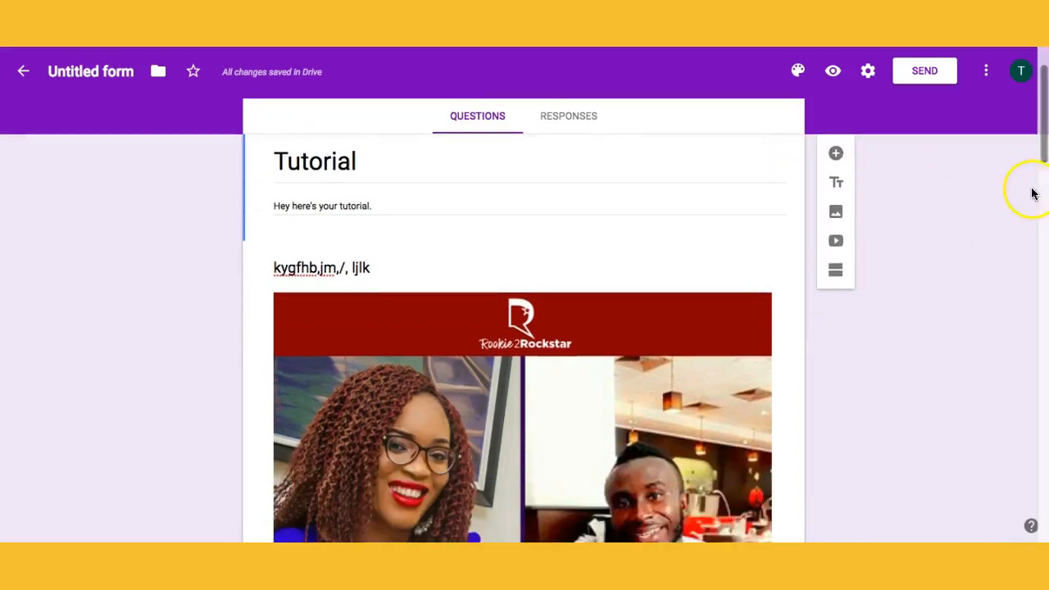
# Step: Reorder the sections so "thank you!" comes first, before Tutorial and KYC, and save the order
pyautogui.moveTo(1045, 162); pyautogui.dragTo(1044, 459)
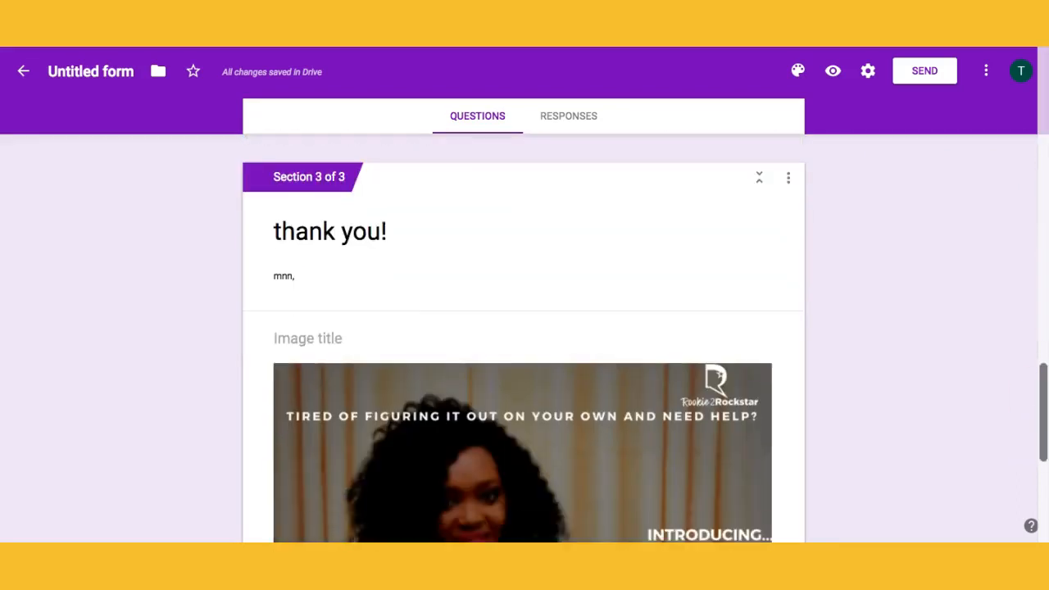
pyautogui.click(788, 177)
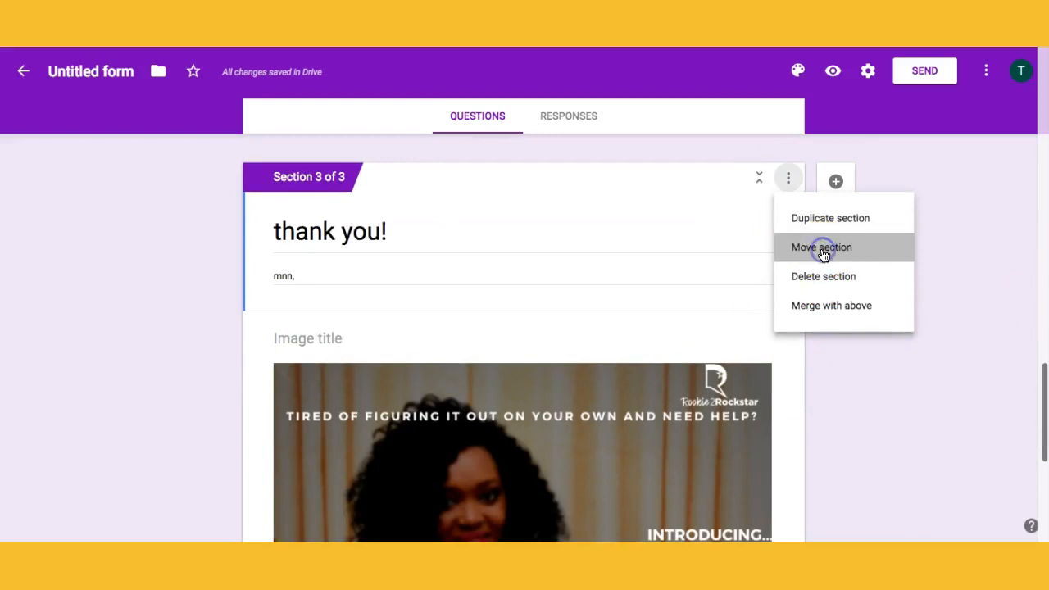
pyautogui.click(823, 248)
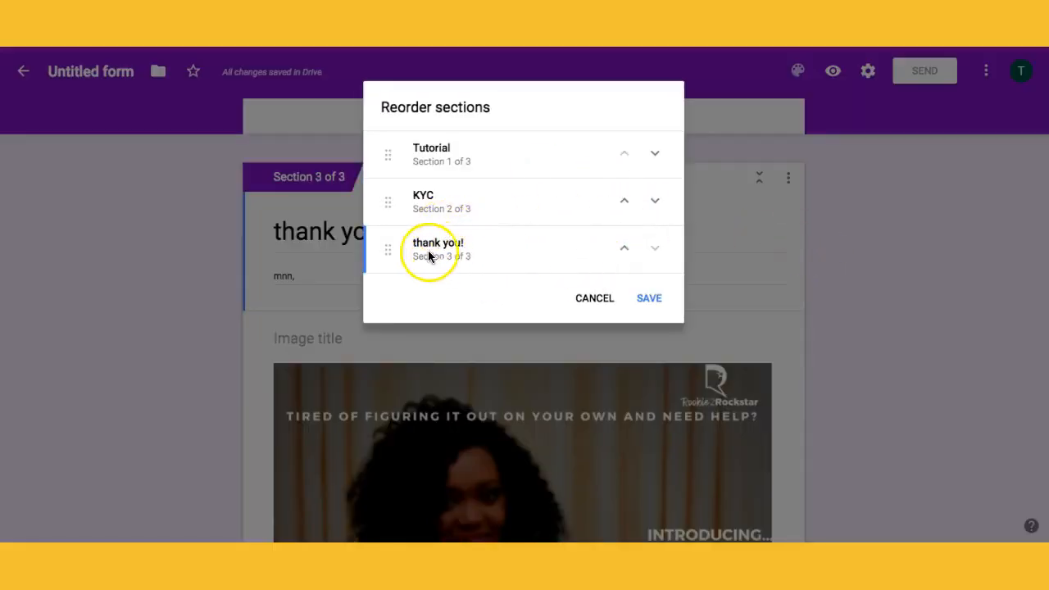
pyautogui.moveTo(389, 249); pyautogui.dragTo(382, 148)
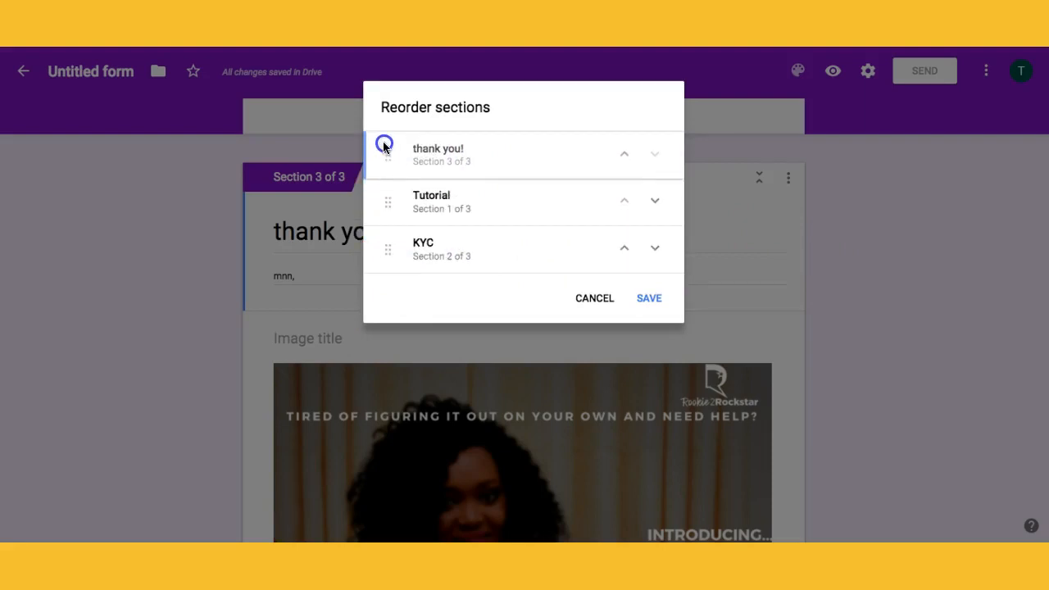
pyautogui.click(652, 303)
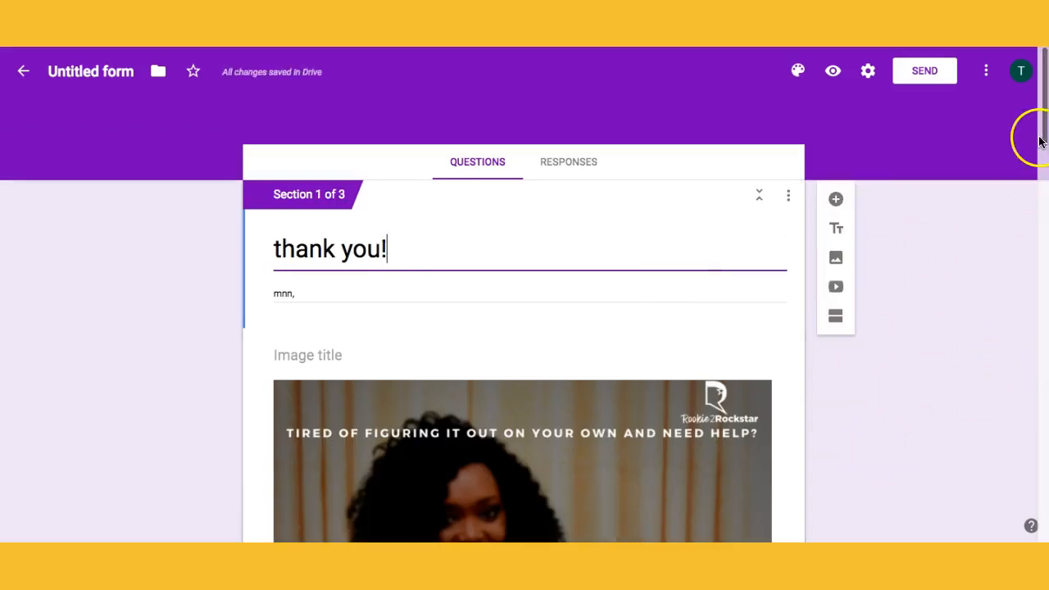
# Step: Retitle the form's first section "Personal"
pyautogui.moveTo(1039, 141); pyautogui.dragTo(1042, 103)
pyautogui.moveTo(423, 249); pyautogui.dragTo(276, 262)
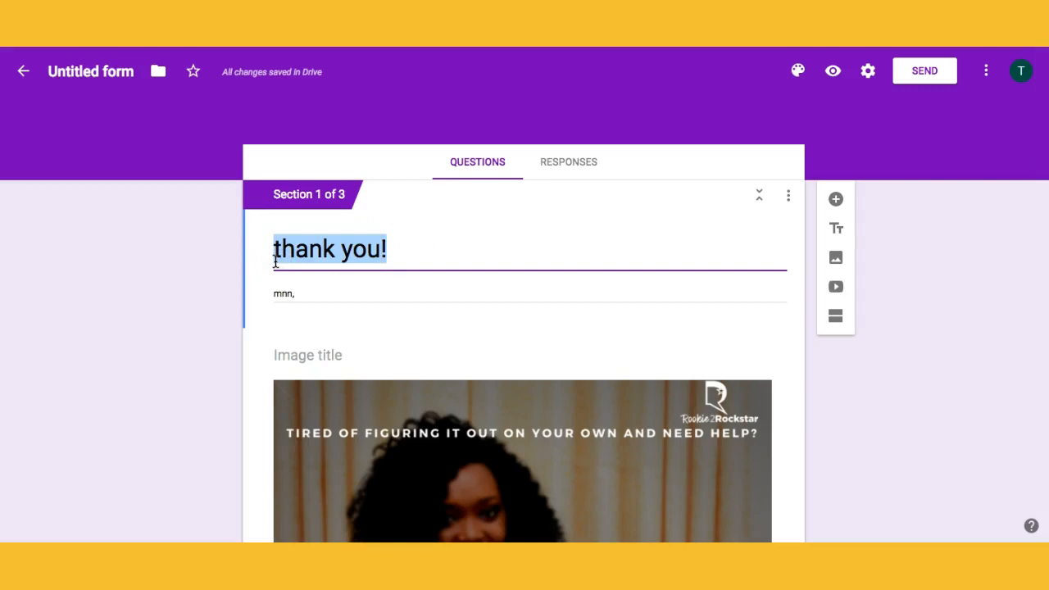
pyautogui.write('Personal')
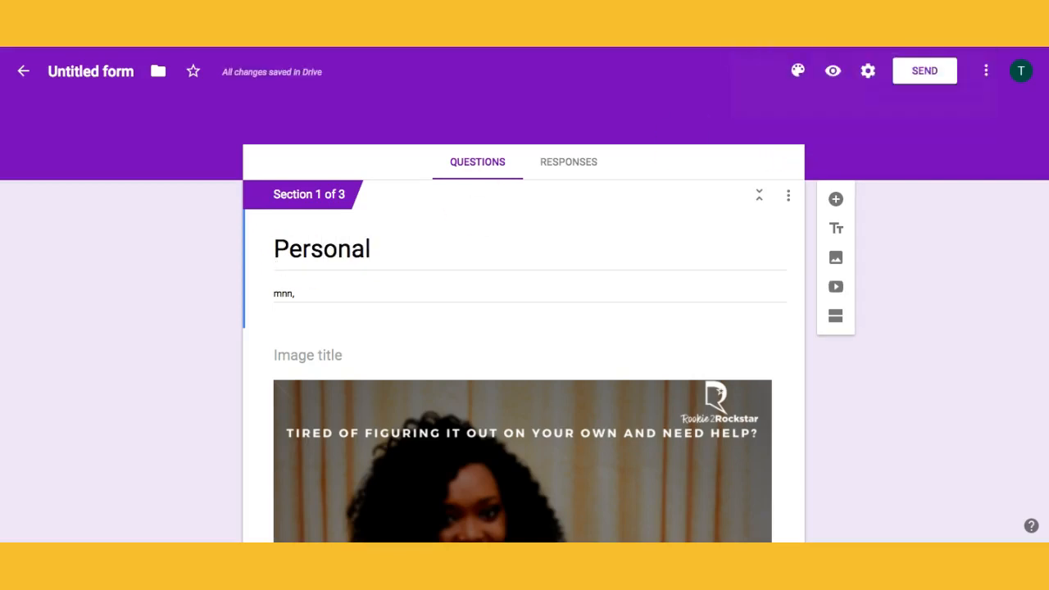
pyautogui.click(494, 264)
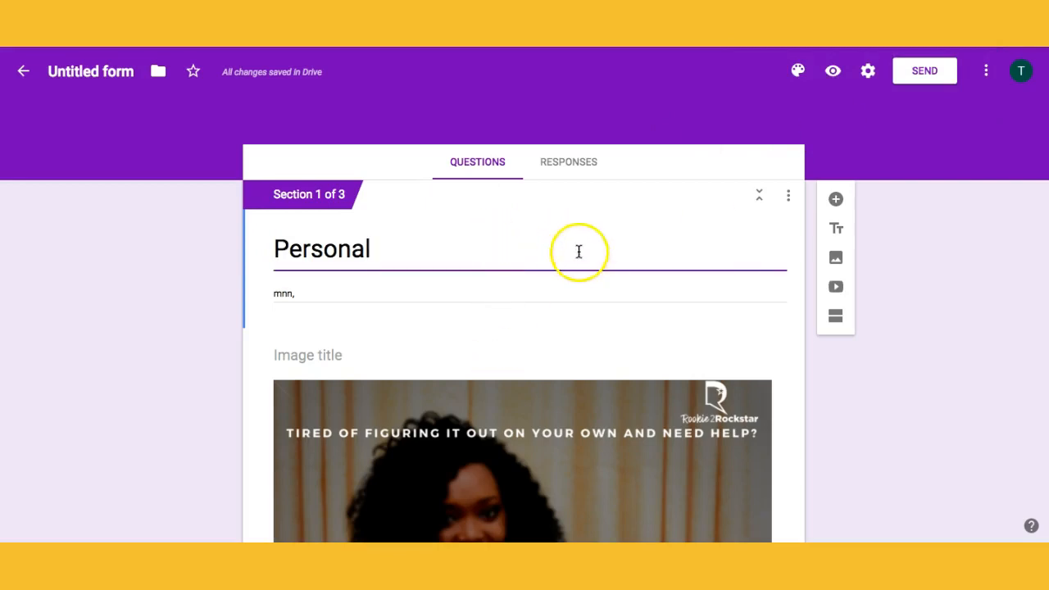
pyautogui.click(866, 358)
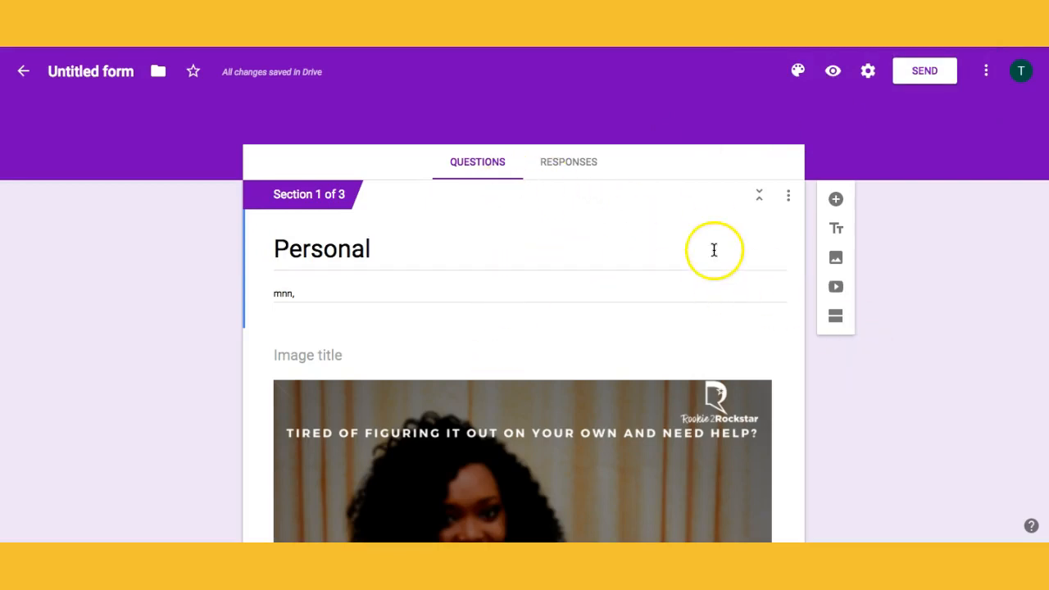
# Step: Create a new spreadsheet named "Personal Coaching" as the destination for the form's responses
pyautogui.click(577, 161)
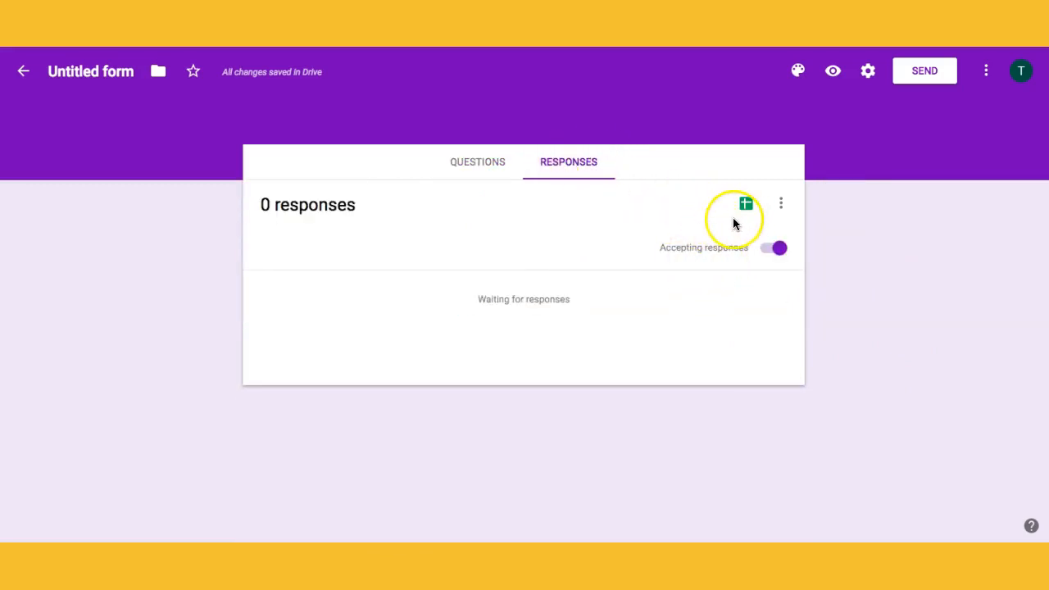
pyautogui.click(746, 208)
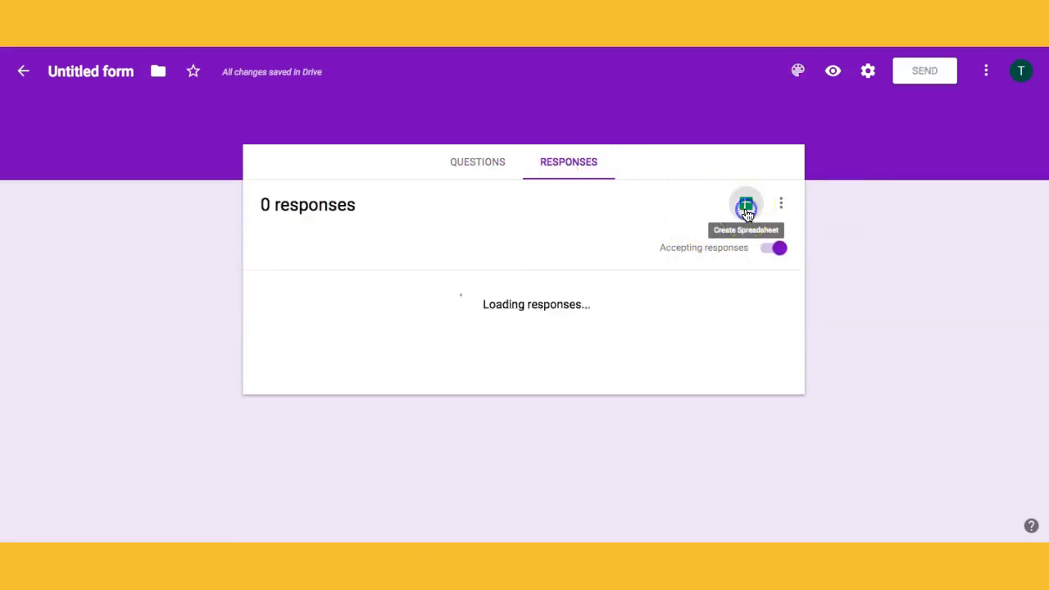
pyautogui.doubleClick(532, 151)
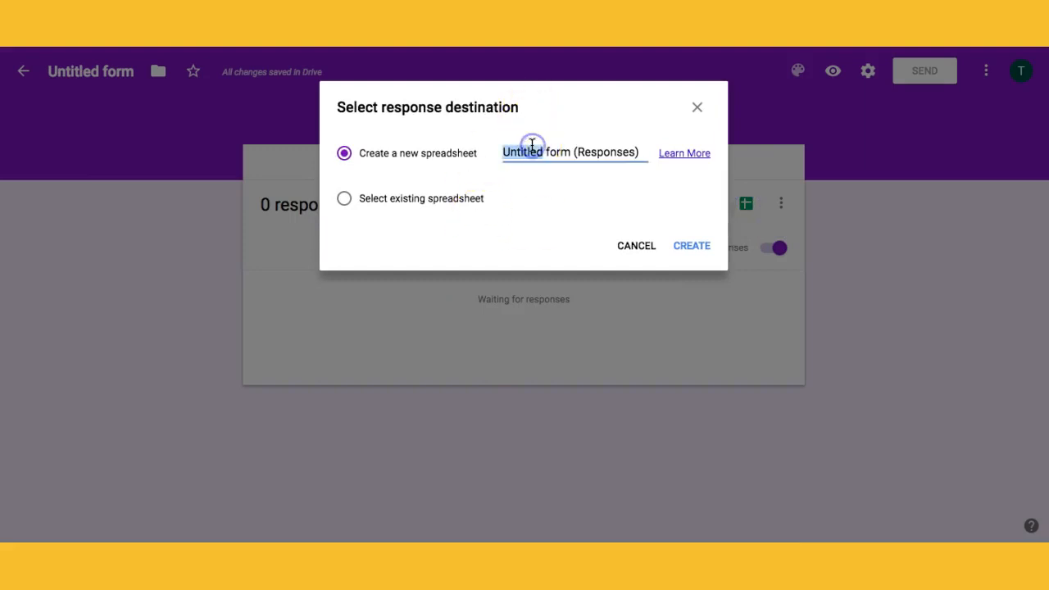
pyautogui.hotkey('ctrl', 'a')
pyautogui.write('P')
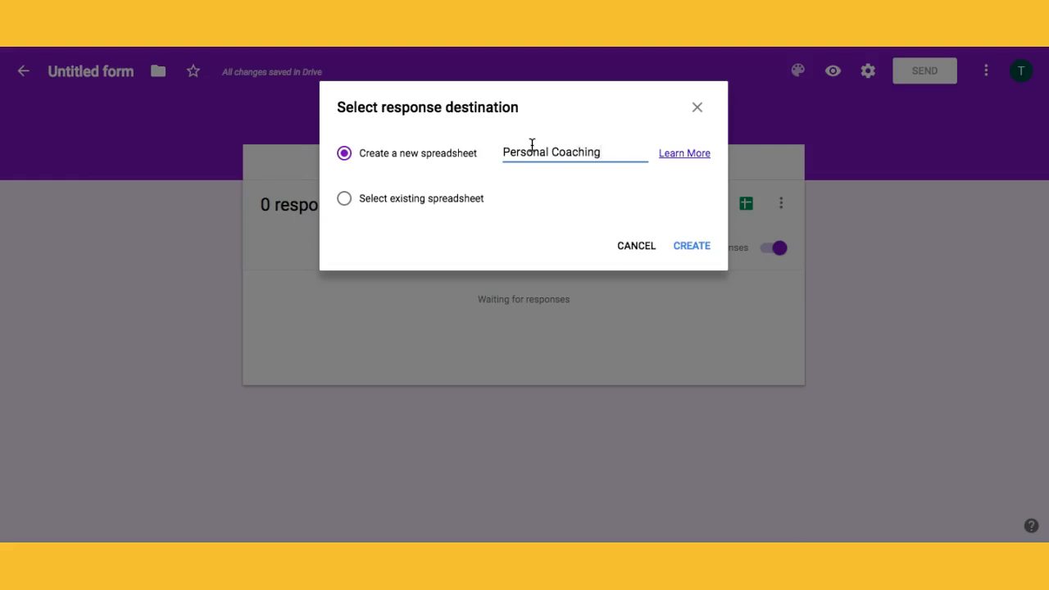
pyautogui.click(699, 251)
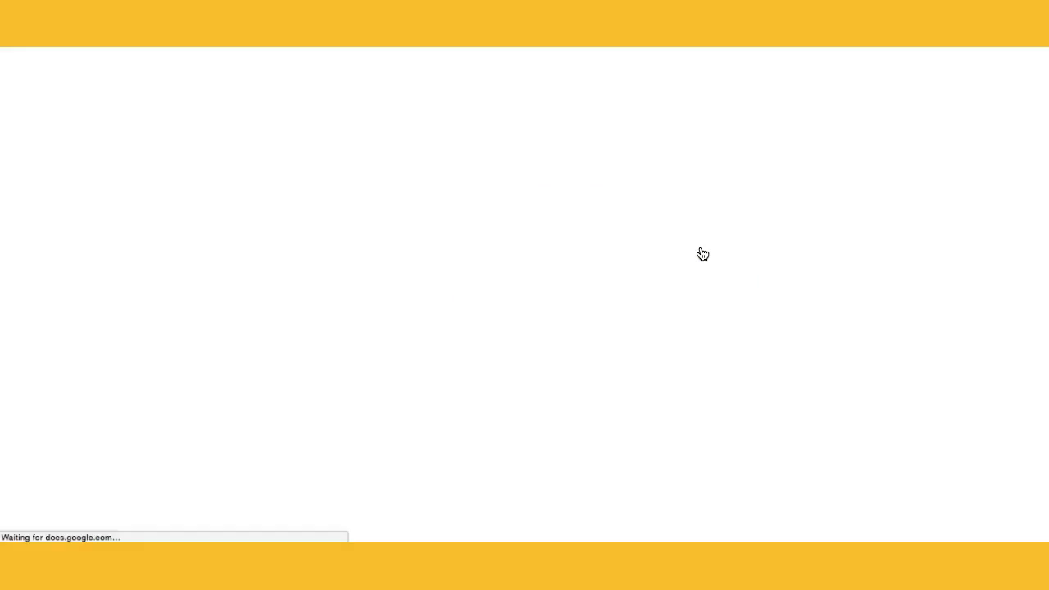
pyautogui.click(695, 270)
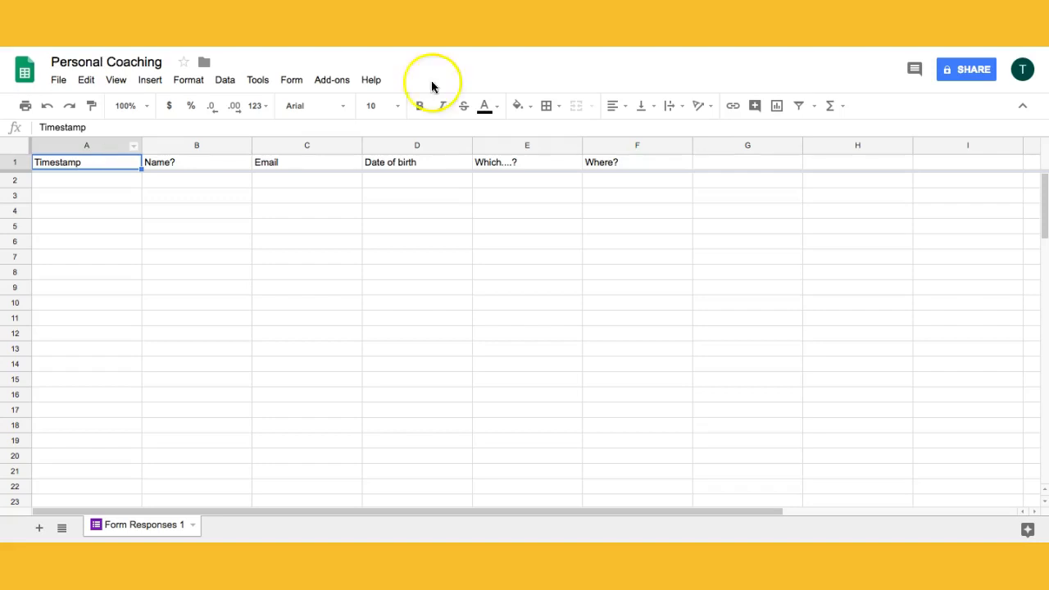
# Step: Add a "feedback" column heading in cell G1 of the Personal Coaching response sheet
pyautogui.click(733, 167)
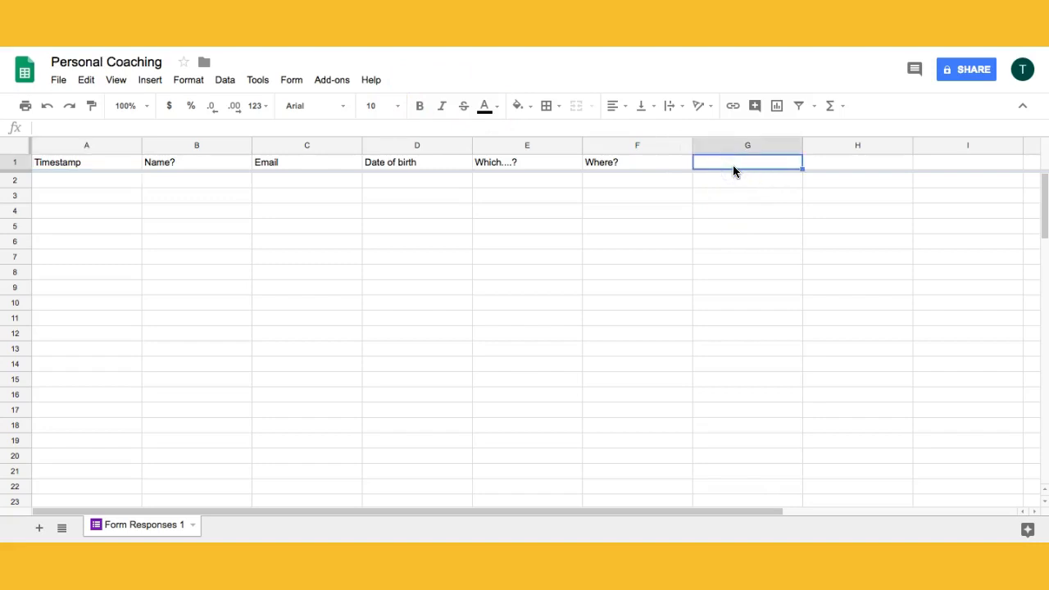
pyautogui.write('feed')
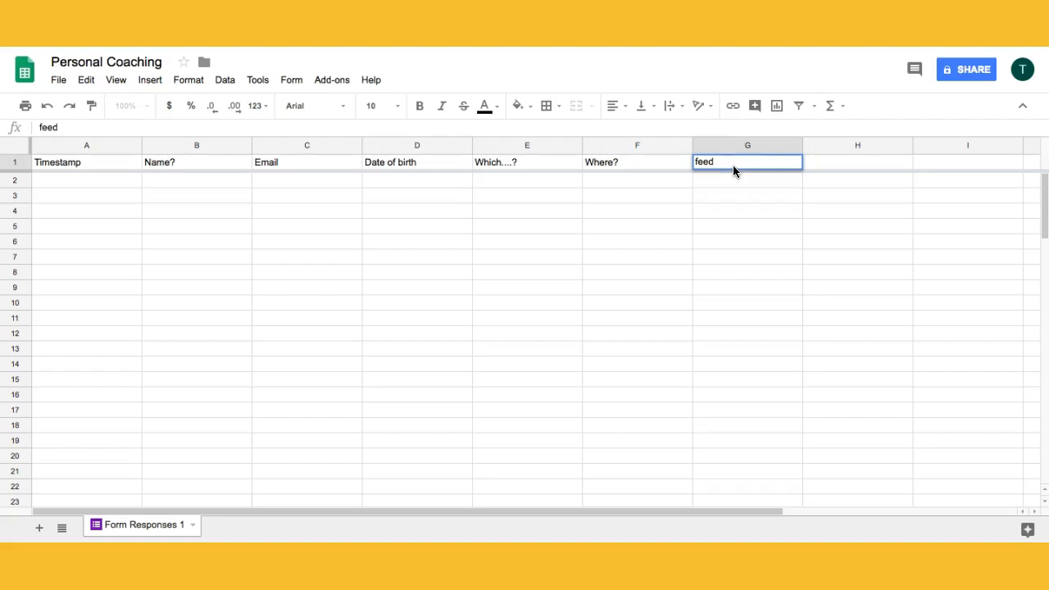
pyautogui.write('back')
pyautogui.press('Return')
pyautogui.click(760, 181)
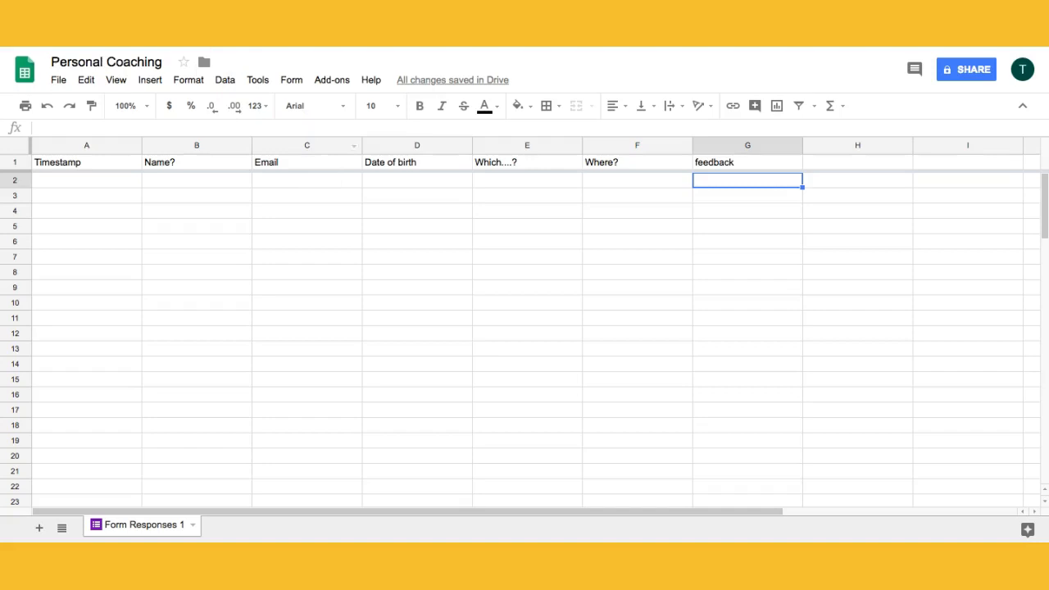
# Step: Return to the form's questions in Google Forms and set the theme colour to red
pyautogui.click(195, 11)
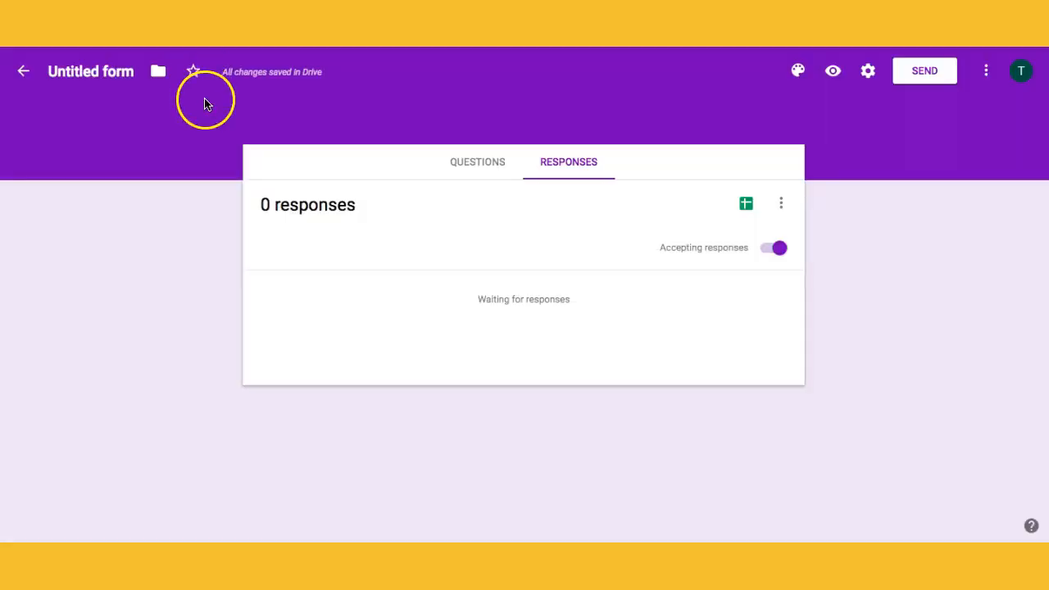
pyautogui.click(462, 174)
pyautogui.click(800, 73)
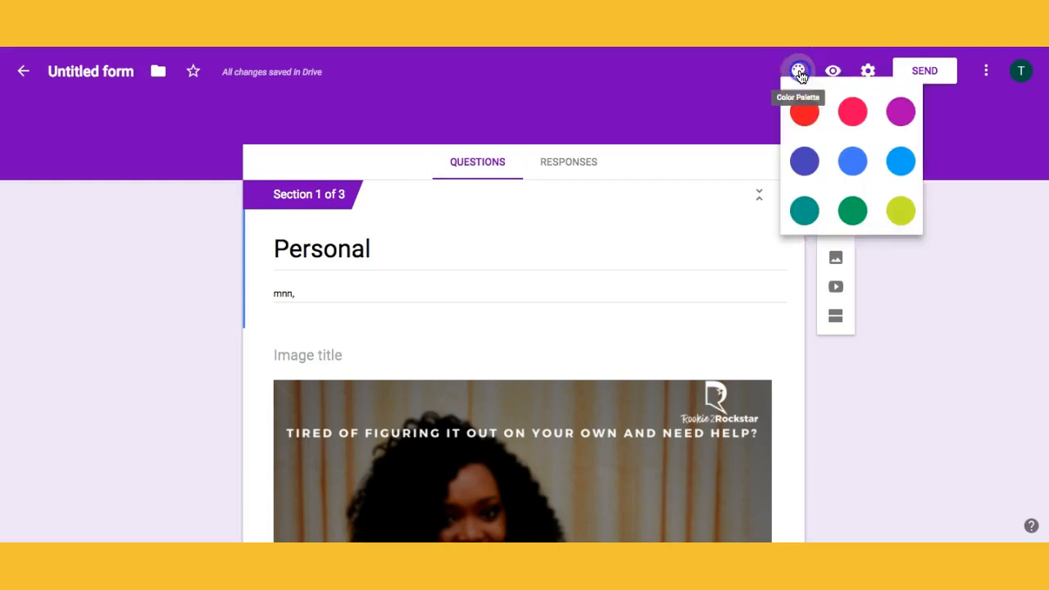
pyautogui.click(815, 122)
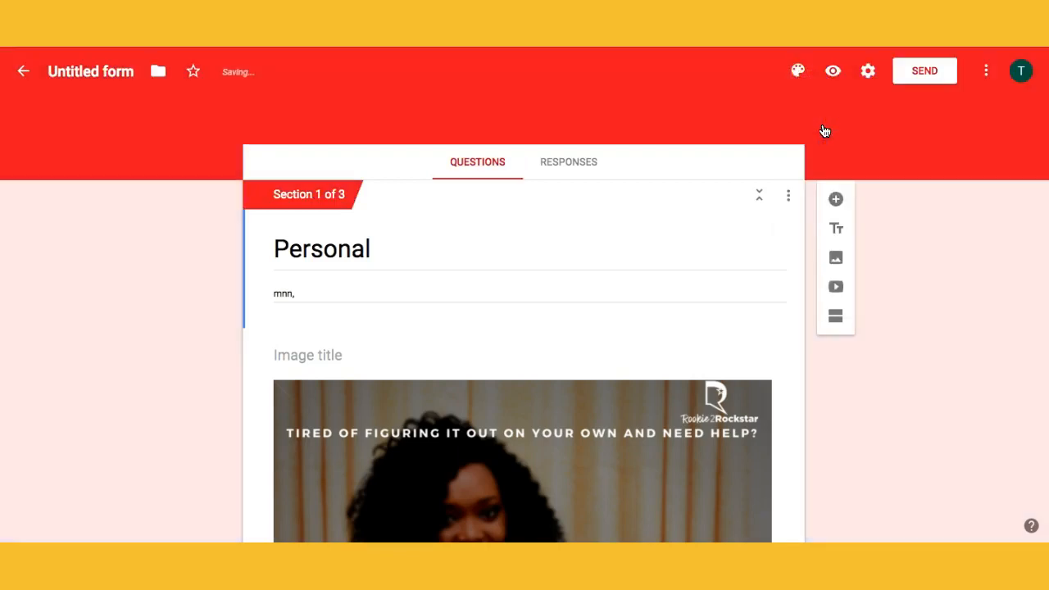
# Step: Browse the Illustrations and Birthday themes, then apply the guitar player image from the Work and School themes as the form's header
pyautogui.click(803, 79)
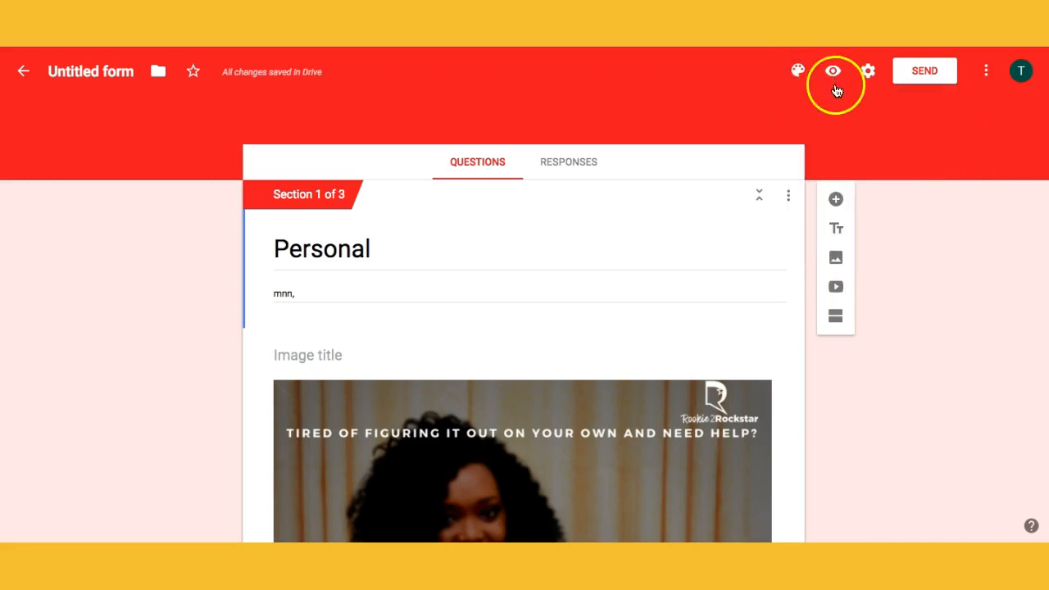
pyautogui.click(795, 75)
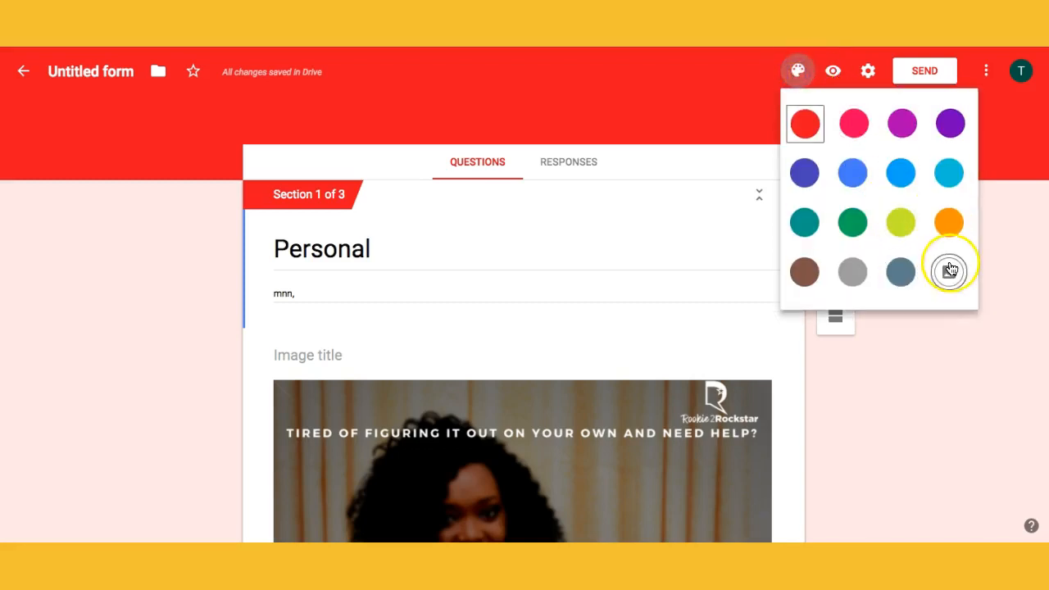
pyautogui.click(949, 270)
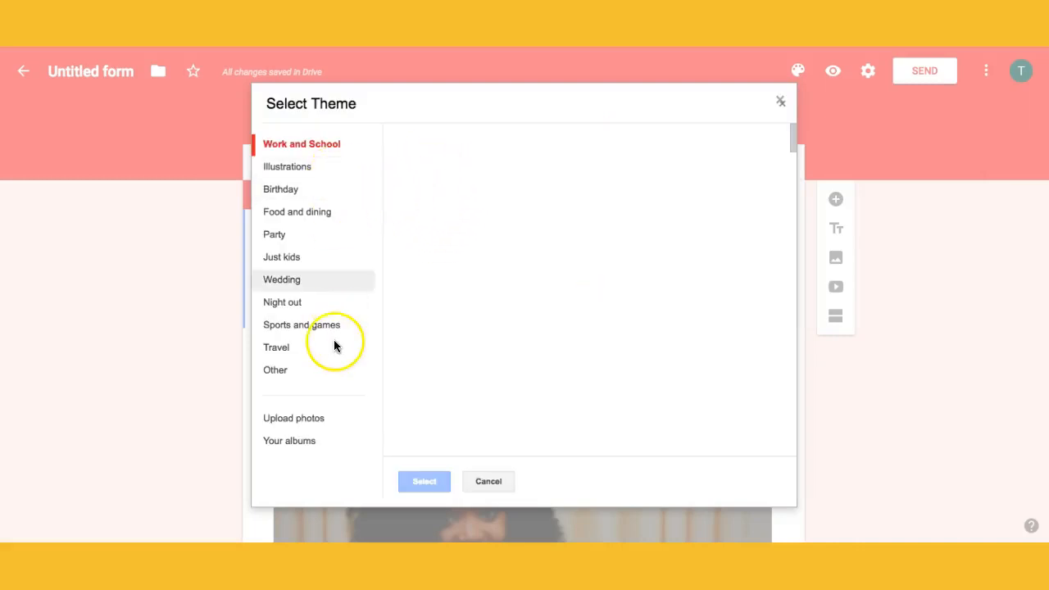
pyautogui.click(333, 170)
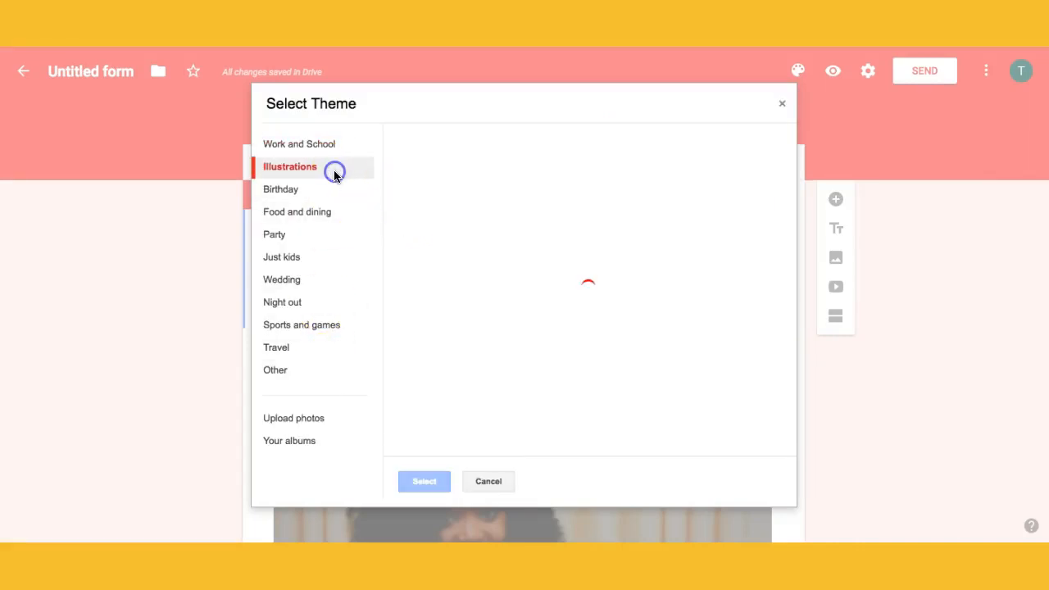
pyautogui.click(332, 191)
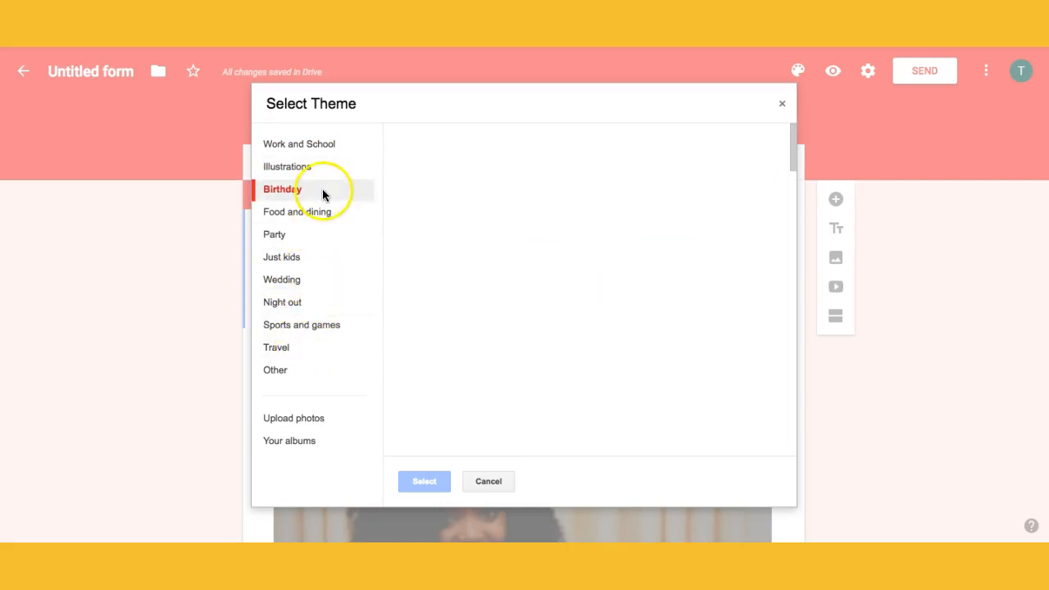
pyautogui.click(324, 153)
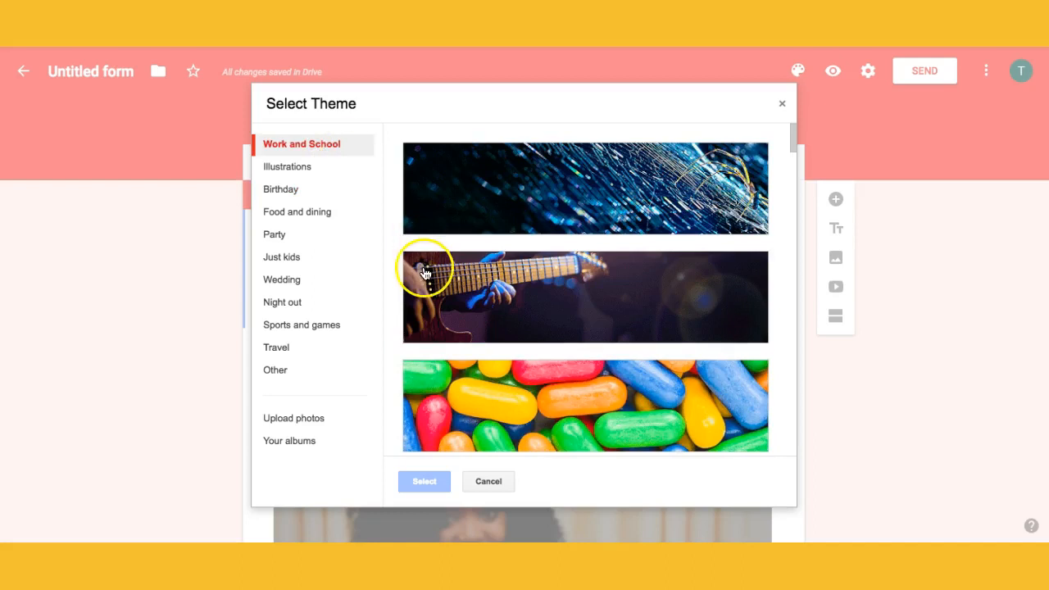
pyautogui.click(533, 283)
pyautogui.click(435, 485)
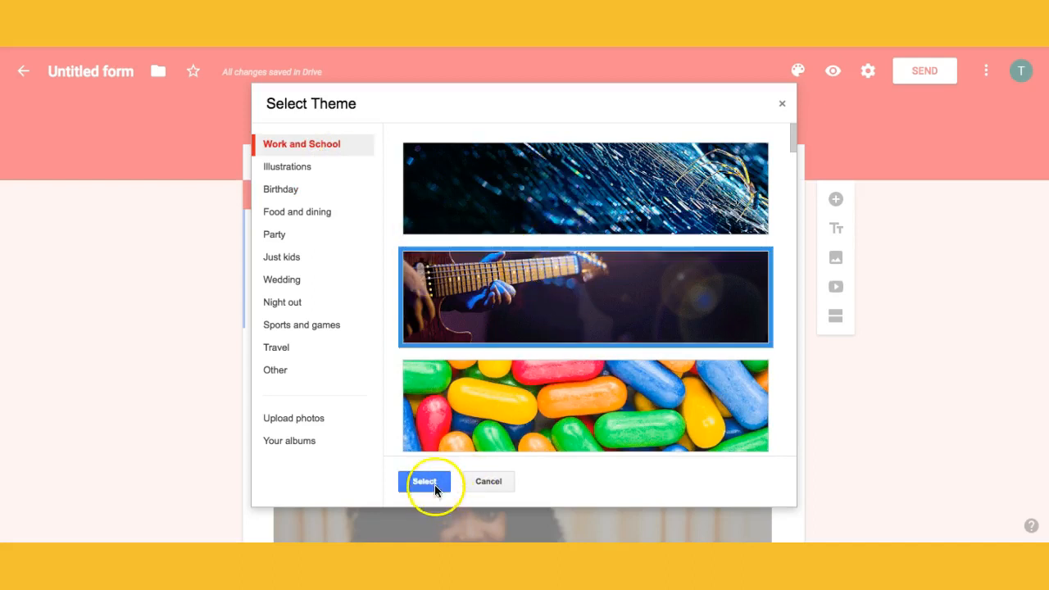
pyautogui.click(283, 423)
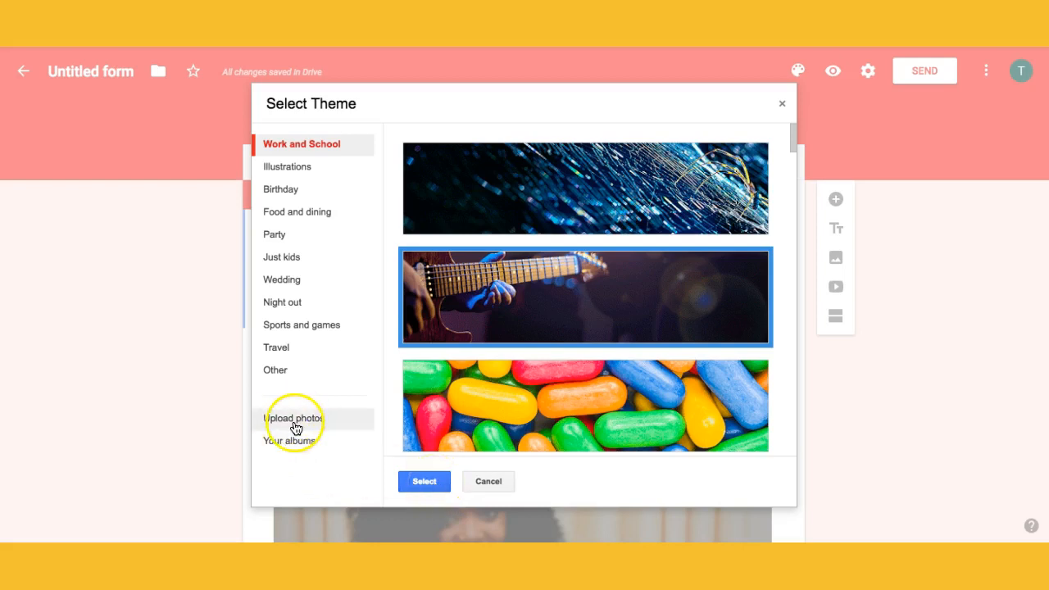
pyautogui.click(414, 481)
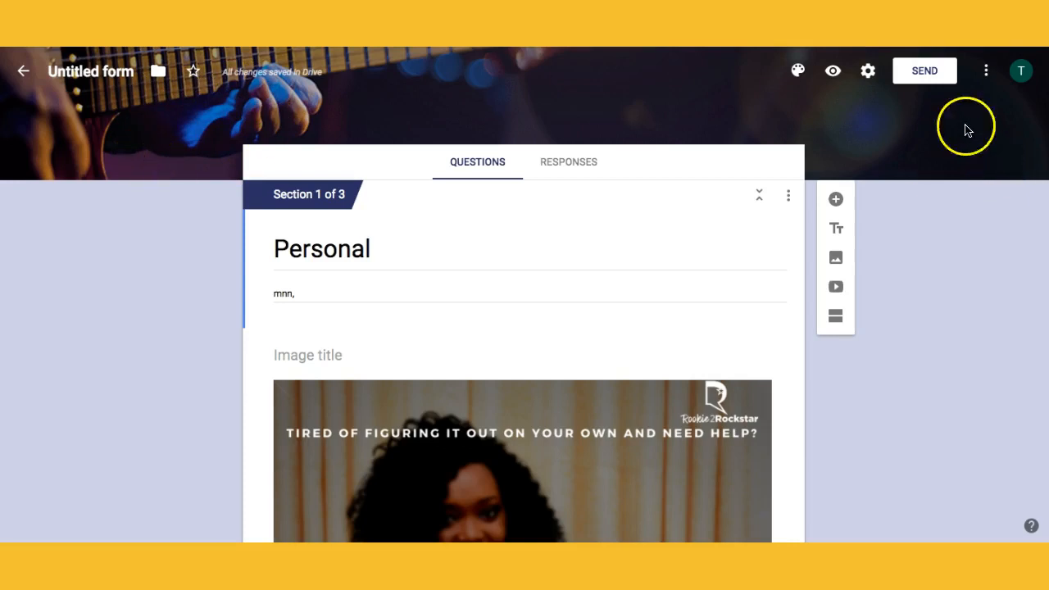
# Step: Replace the guitar image theme with the red theme colour and look over the image in the Personal section
pyautogui.click(802, 86)
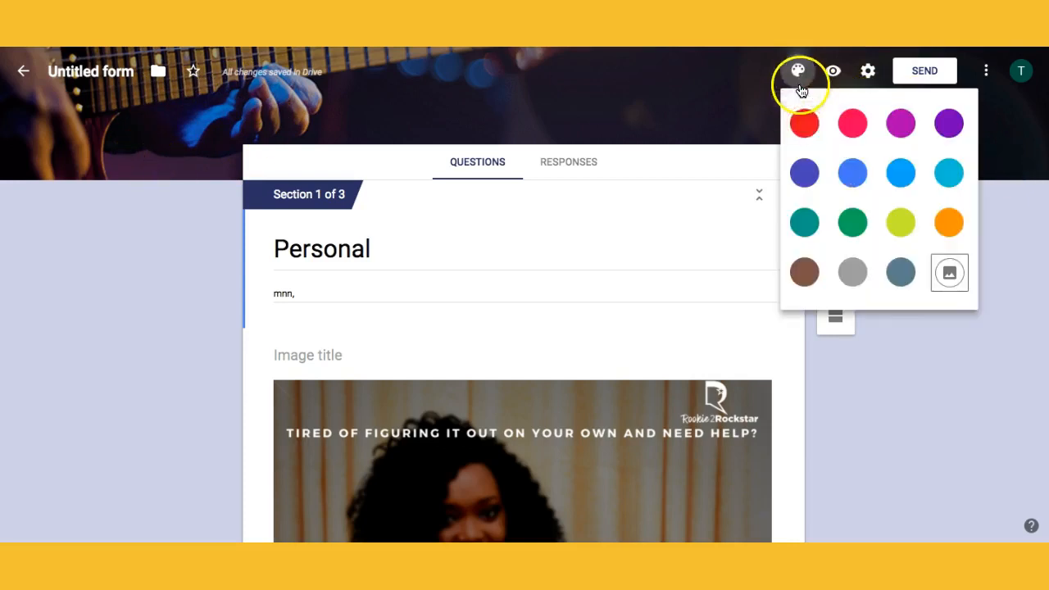
pyautogui.click(813, 126)
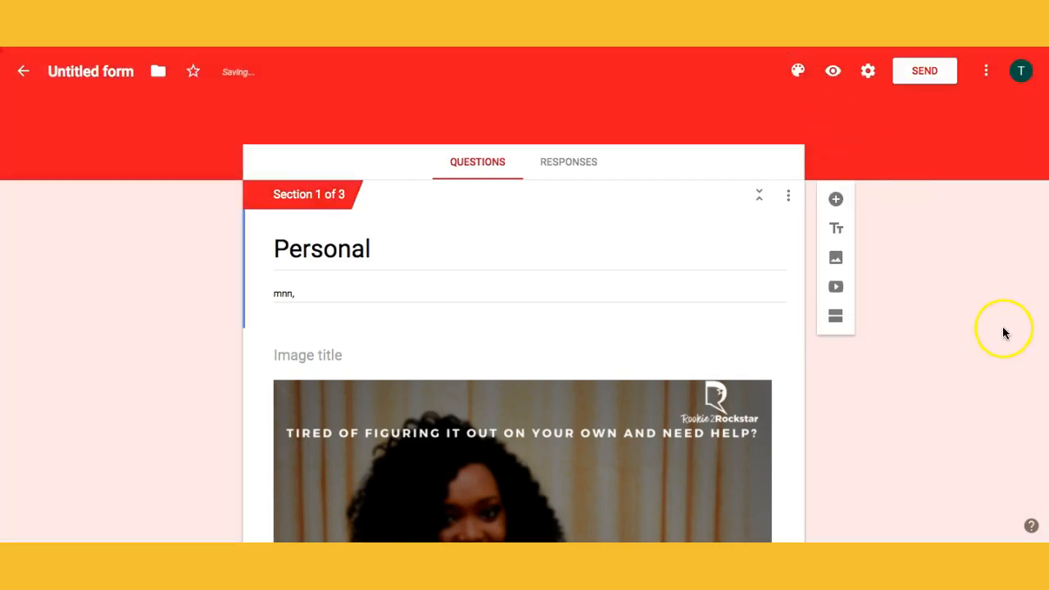
pyautogui.scroll(-5, 1004, 332)
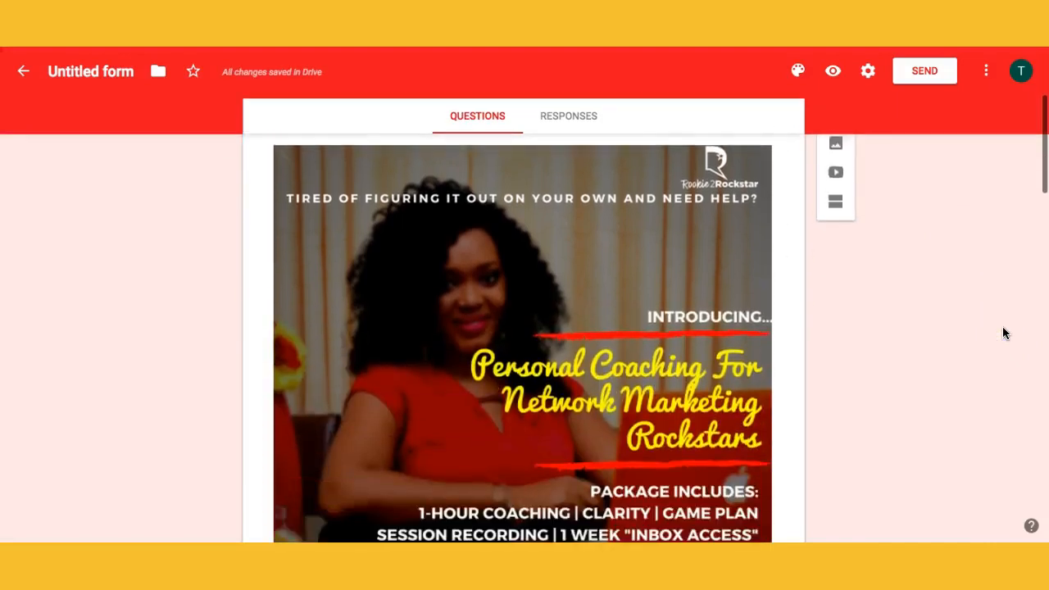
pyautogui.scroll(-2, 1005, 333)
pyautogui.scroll(2, 1005, 333)
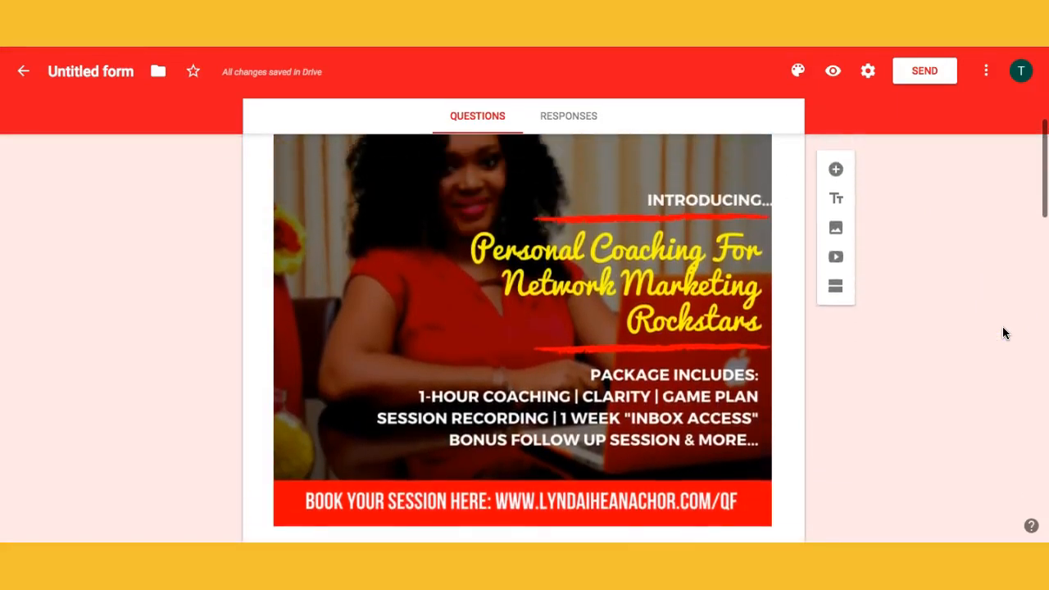
pyautogui.click(930, 287)
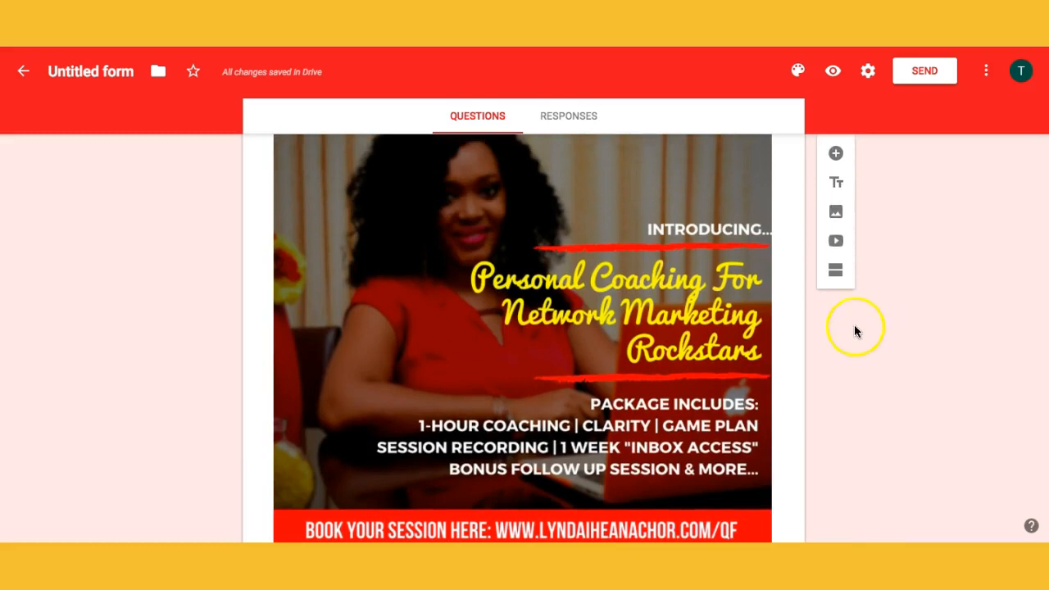
pyautogui.scroll(-1, 562, 298)
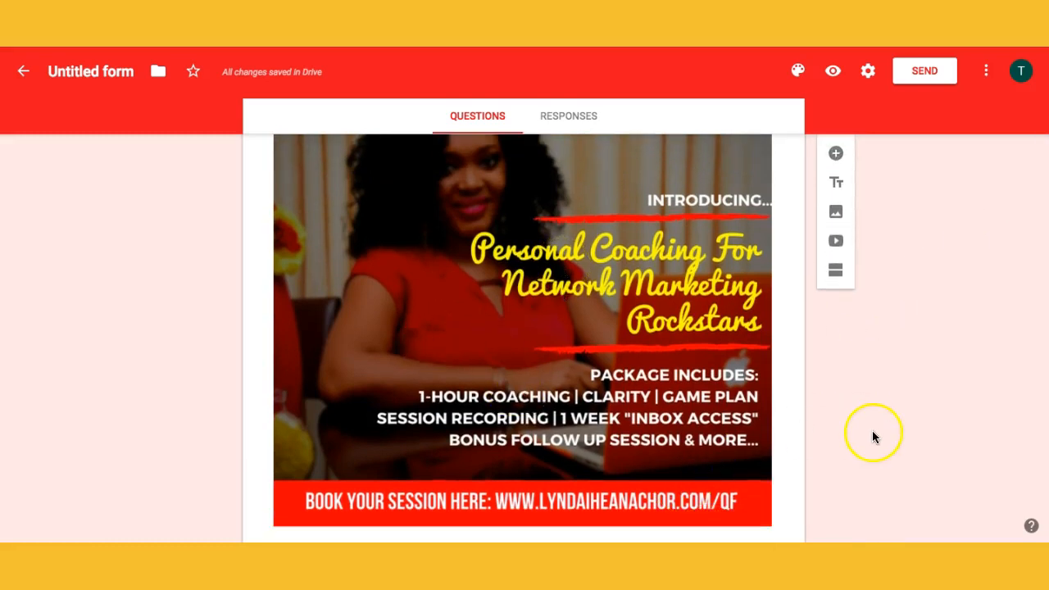
pyautogui.scroll(1, 870, 428)
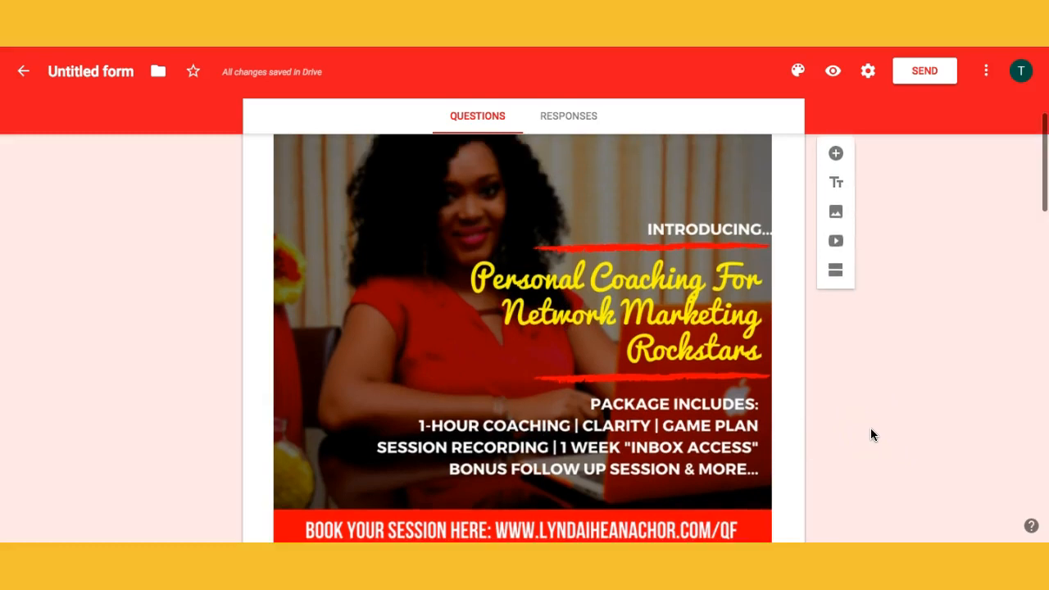